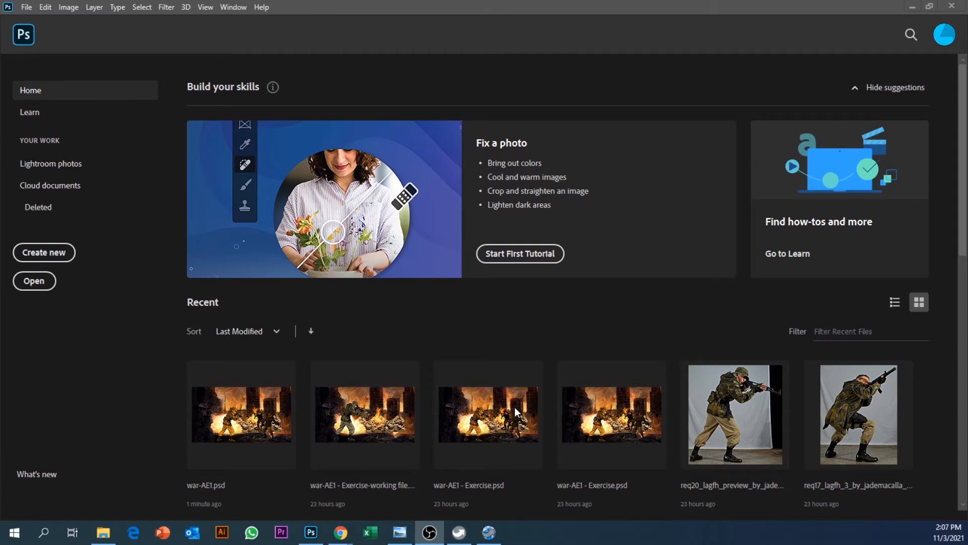
Open the recent Photoshop document war-AE1.psd.
click(255, 432)
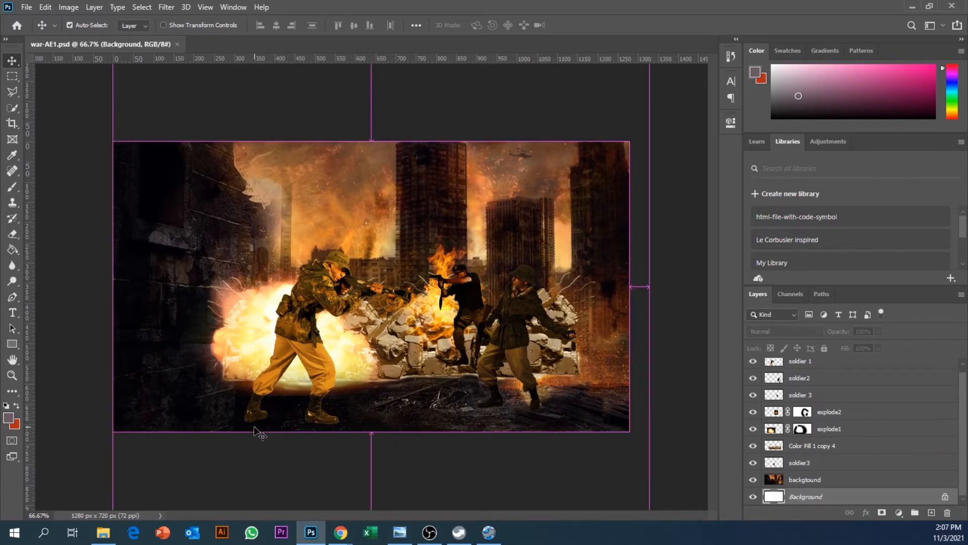
key(ctrl+plus)
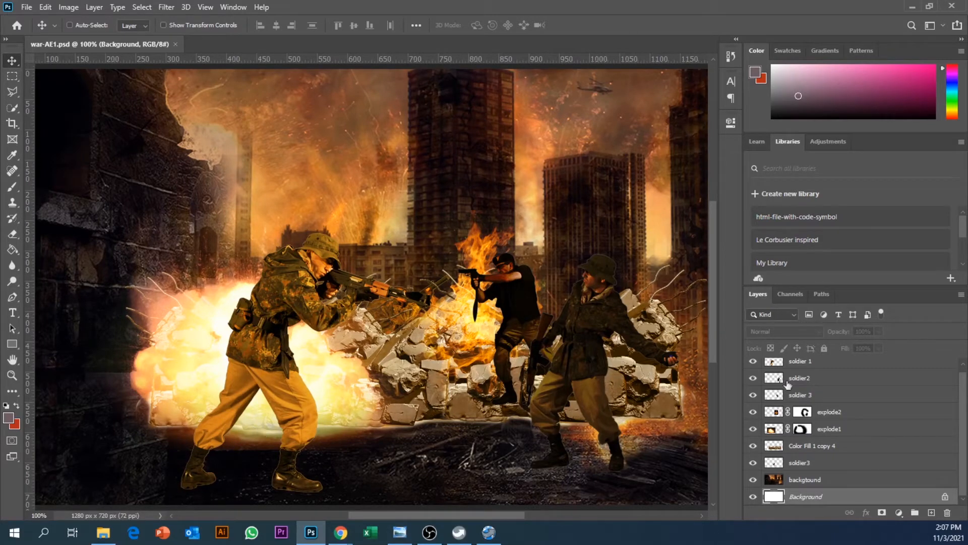
Toggle the visibility of the soldier 1, soldier2, soldier 3 and explode2 layers to check what each contains.
click(753, 361)
click(753, 362)
click(753, 378)
click(753, 378)
click(753, 394)
click(753, 395)
click(754, 411)
click(753, 412)
Hide and reshow the explode1, explode2, soldier 3 and Color Fill 1 copy 4 layers to identify their contents.
click(753, 429)
click(753, 436)
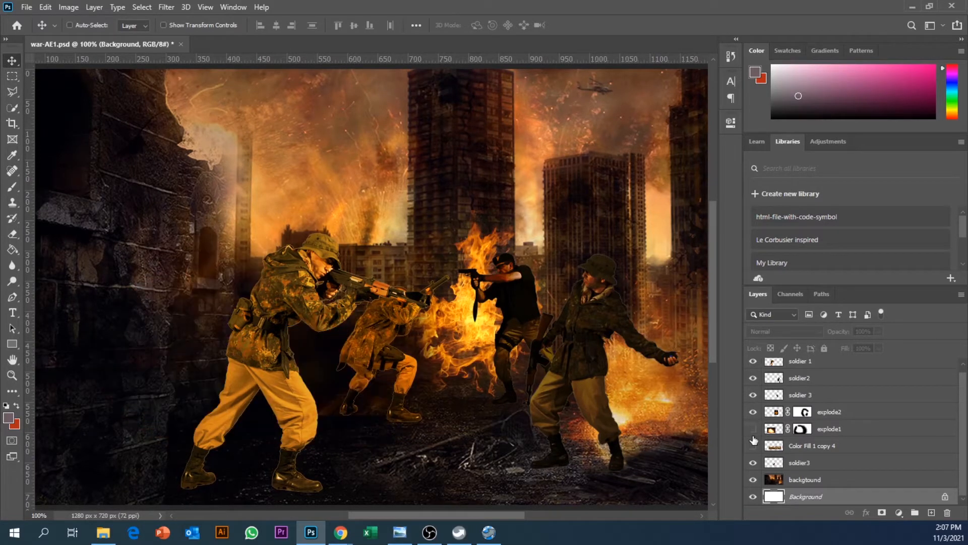
click(753, 429)
click(753, 429)
click(754, 429)
click(753, 428)
click(753, 429)
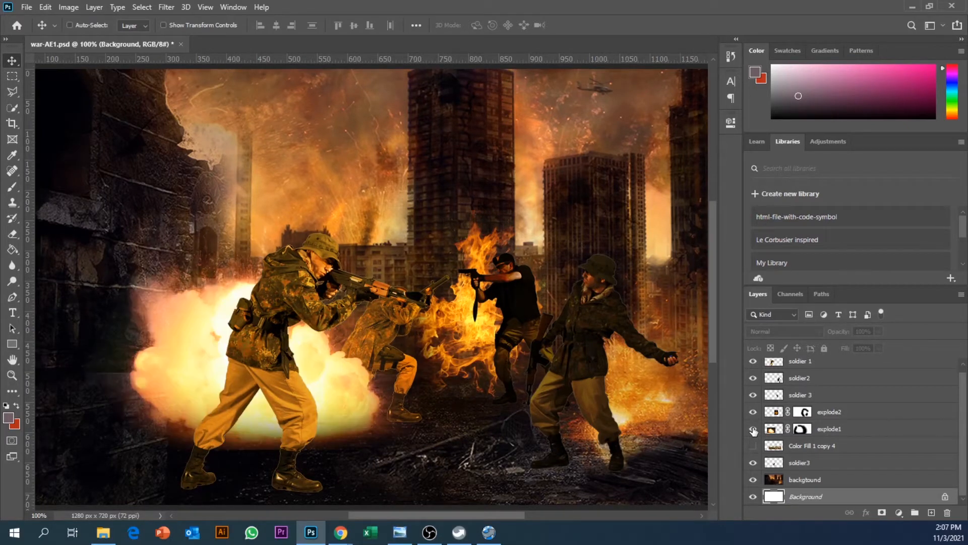
click(754, 412)
click(753, 412)
click(753, 395)
click(753, 395)
click(754, 447)
click(753, 447)
click(753, 447)
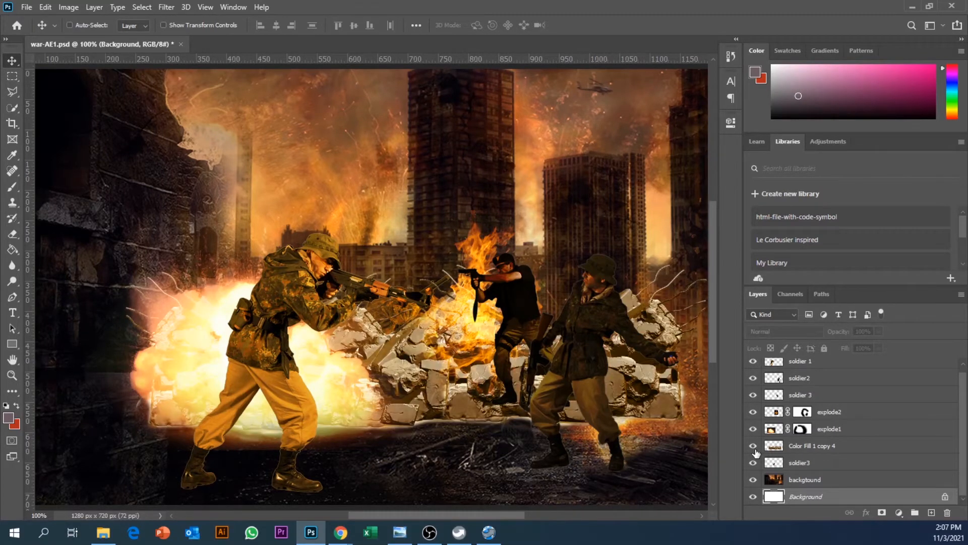
Toggle the visibility of the lower soldier3 layer and the backgtound layer to check their contents.
click(753, 462)
click(753, 463)
click(753, 479)
click(754, 480)
click(753, 479)
click(753, 479)
Delete the locked white Background layer and save the document.
key(Delete)
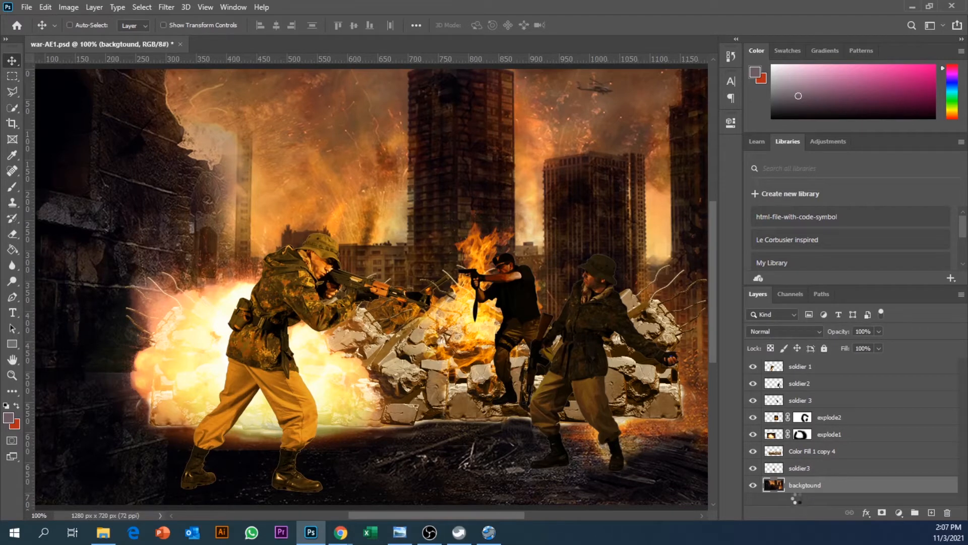
key(ctrl)
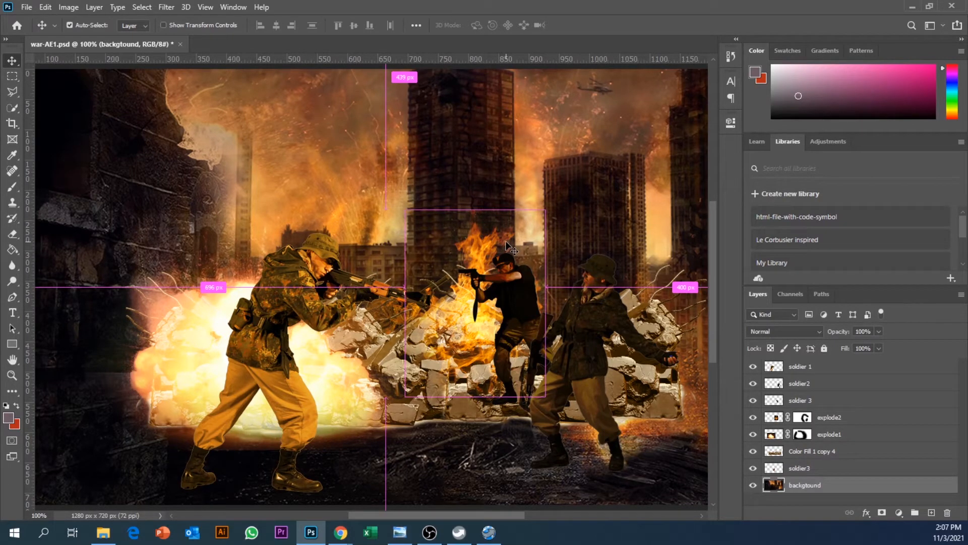
key(ctrl+minus)
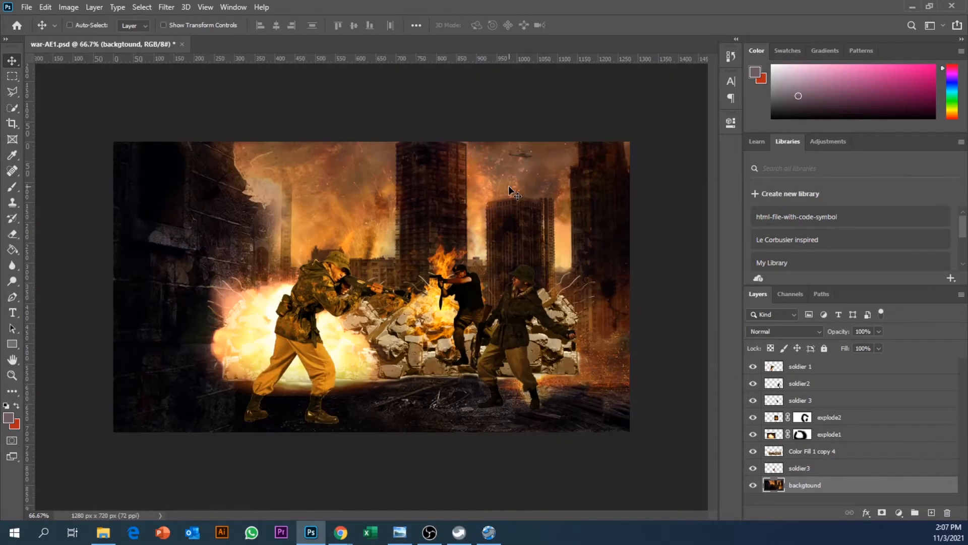
key(ctrl+s)
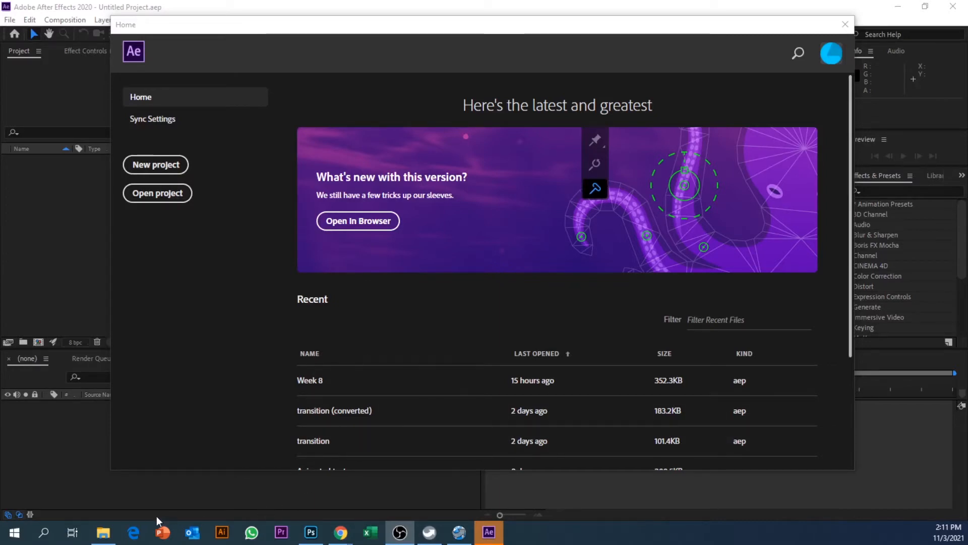
Switch to File Explorer, locate war-AE1 in the Tutorial folder, and return to After Effects.
click(108, 533)
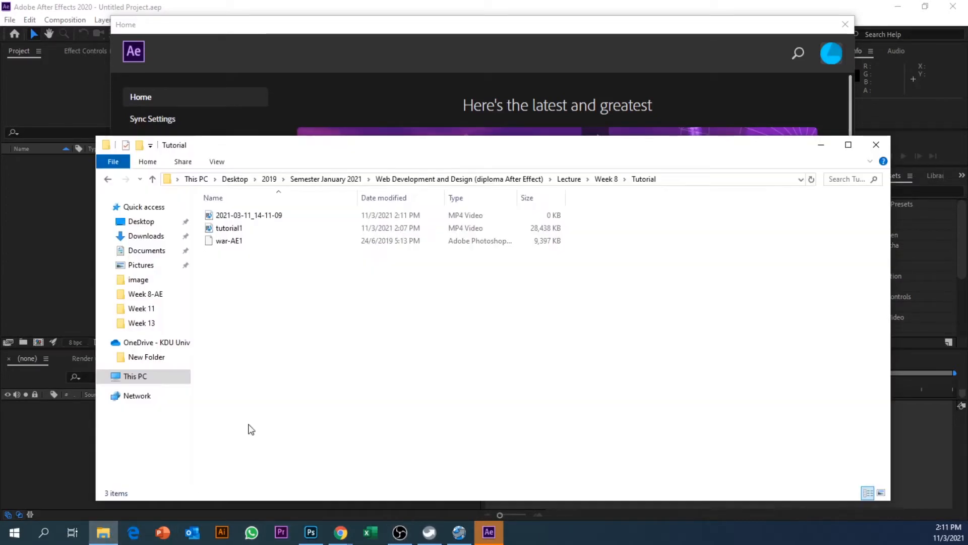
click(233, 242)
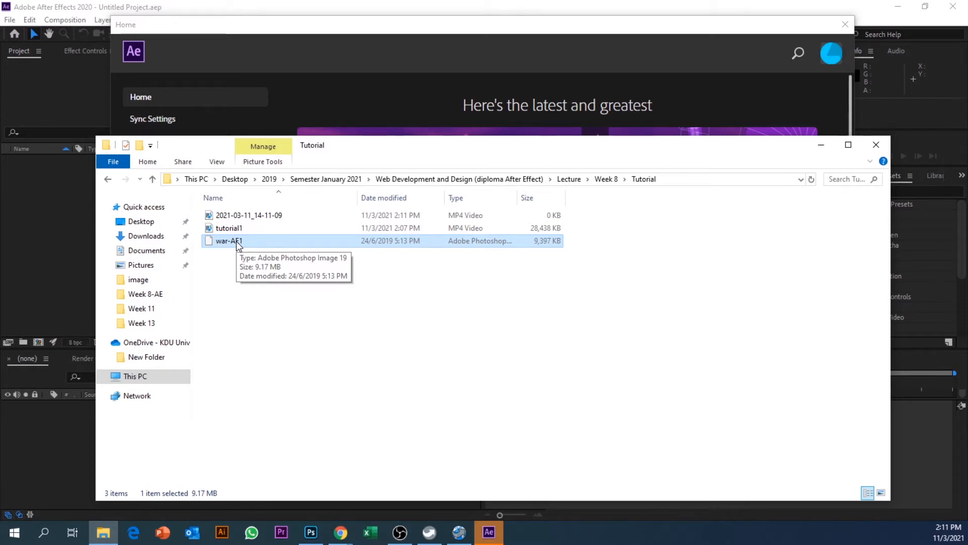
click(371, 25)
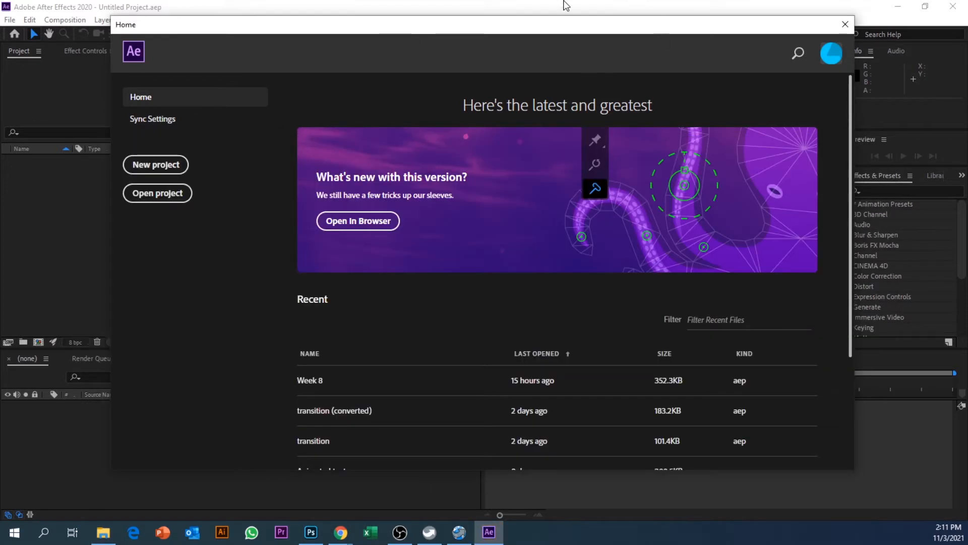
Import war-AE1 as Composition - Retain Layer Sizes with Editable Layer Styles, and open the imported composition.
click(846, 25)
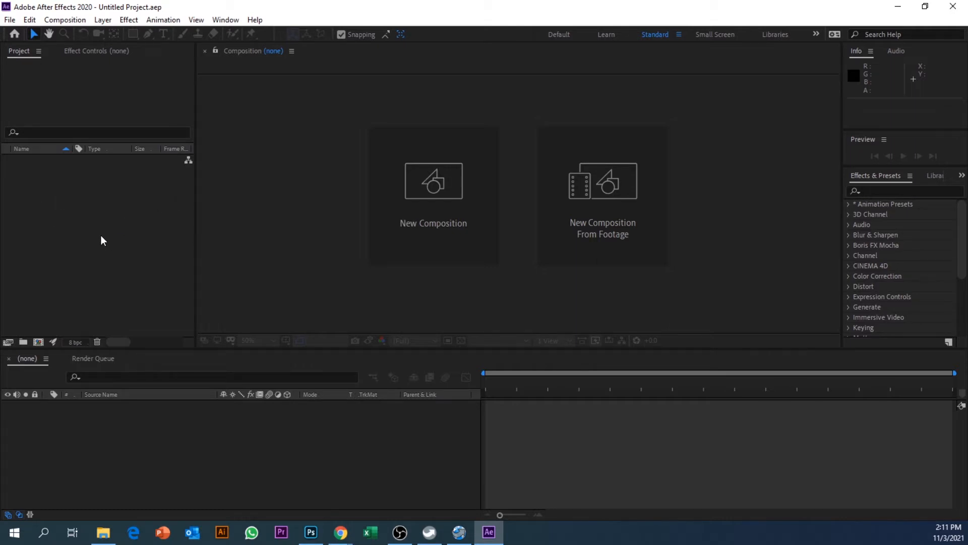
right_click(92, 205)
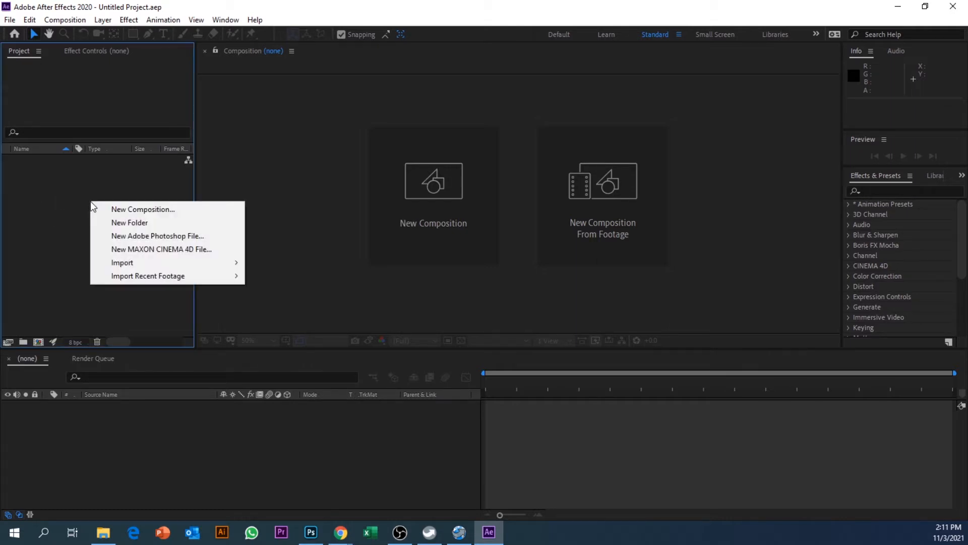
right_click(68, 185)
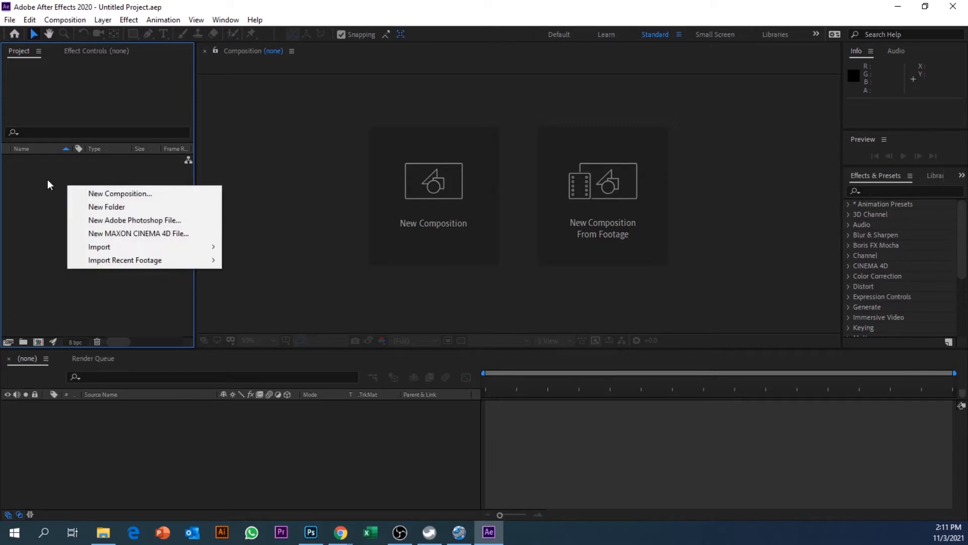
mouse_move(132, 250)
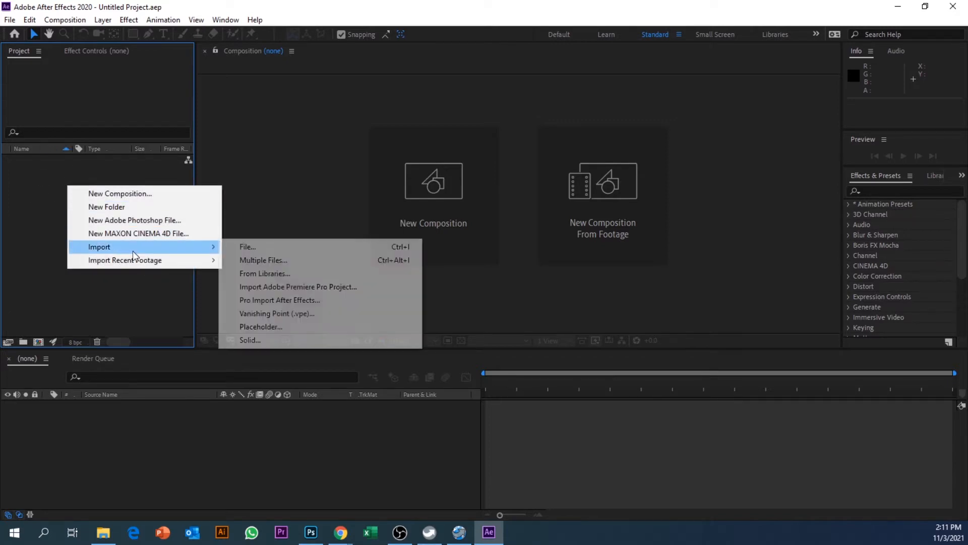
click(263, 250)
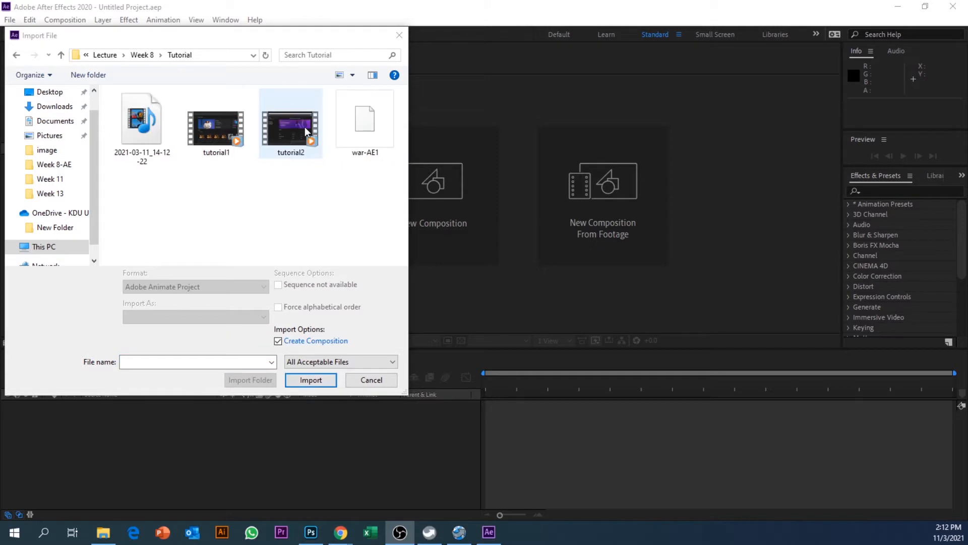
click(354, 132)
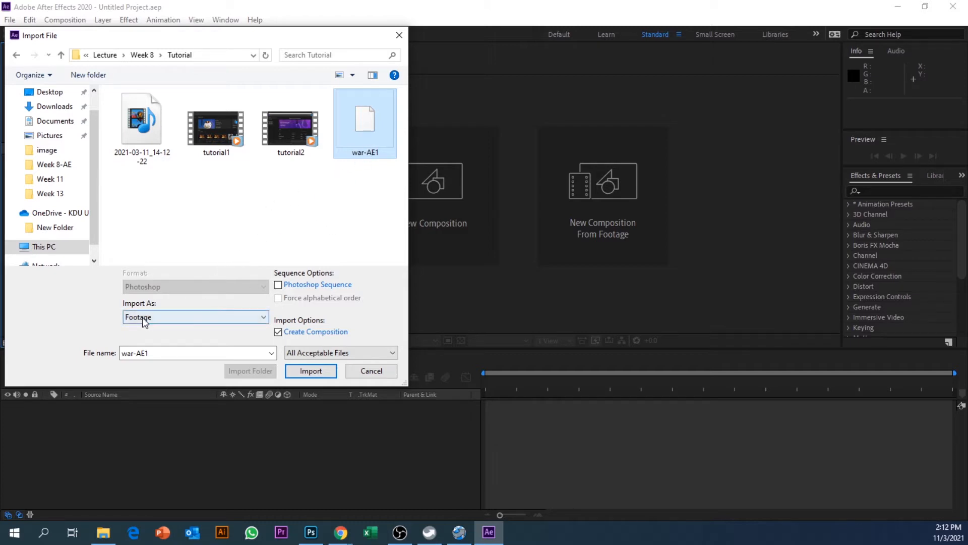
click(168, 318)
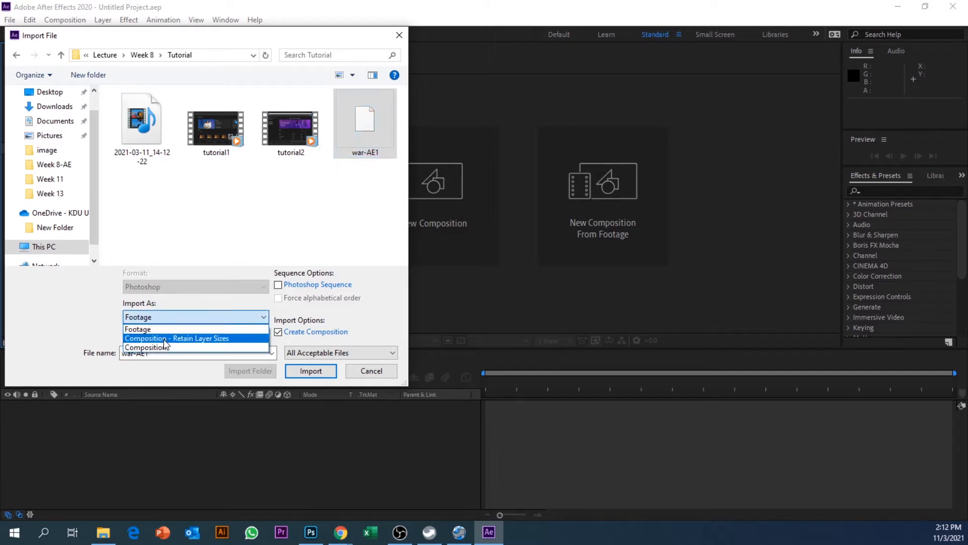
click(164, 340)
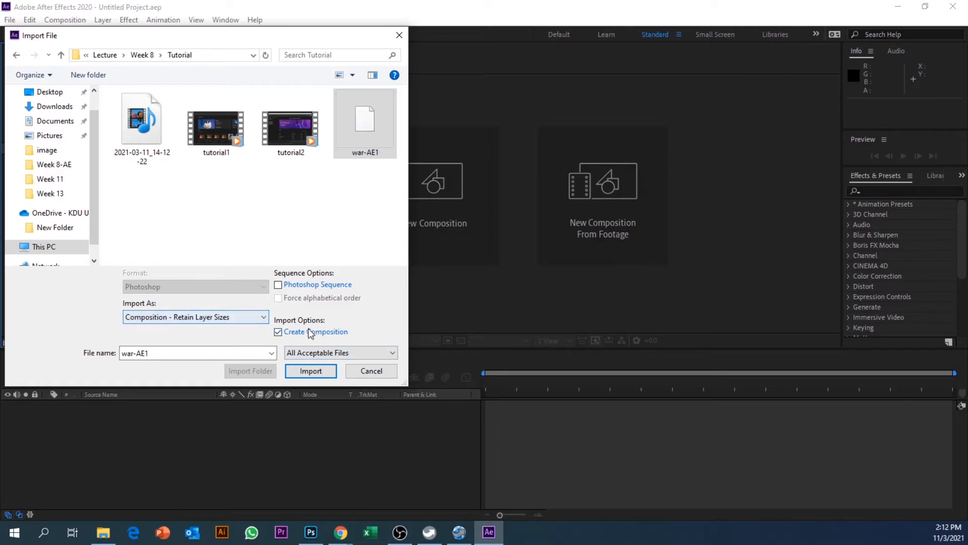
click(308, 374)
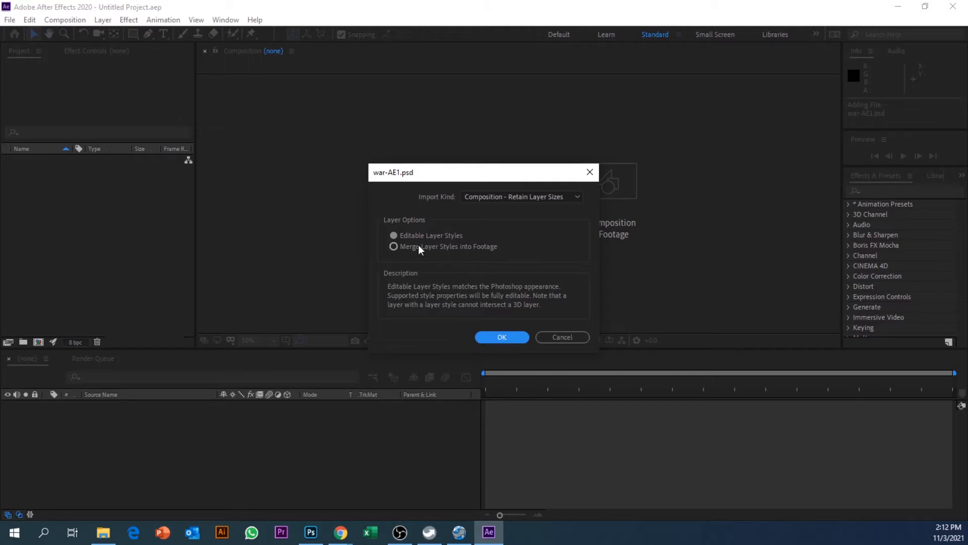
click(519, 338)
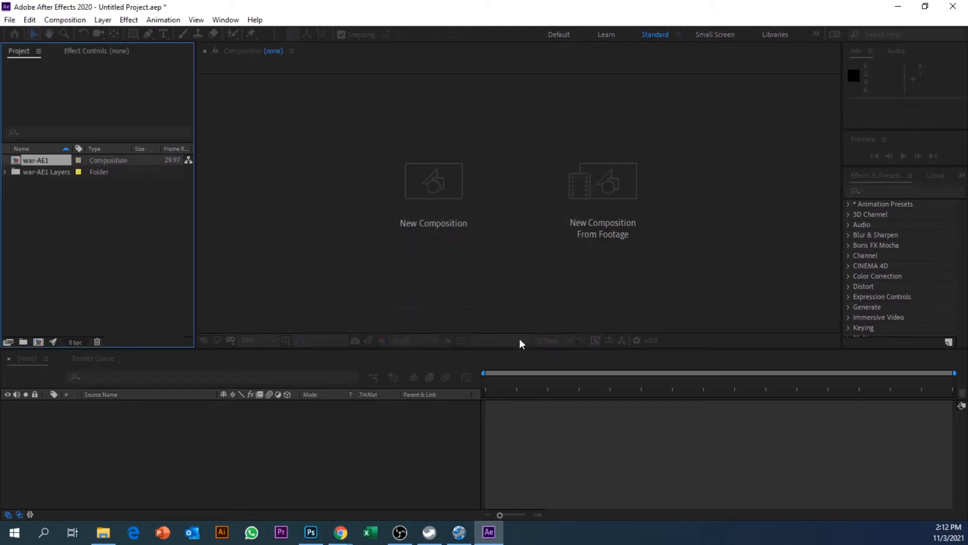
double_click(36, 159)
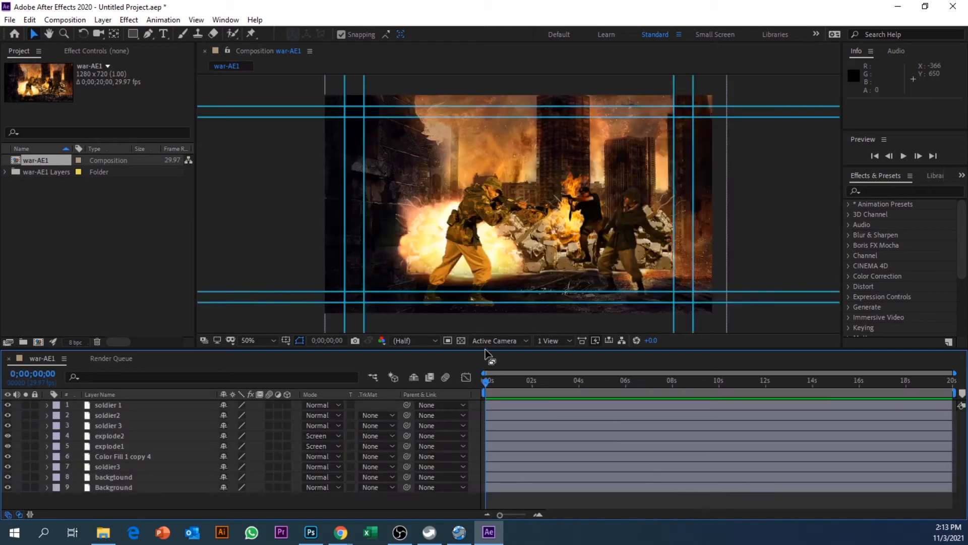
Select the composition's layers one after another to examine where each element sits in the frame.
click(123, 487)
click(128, 479)
click(130, 485)
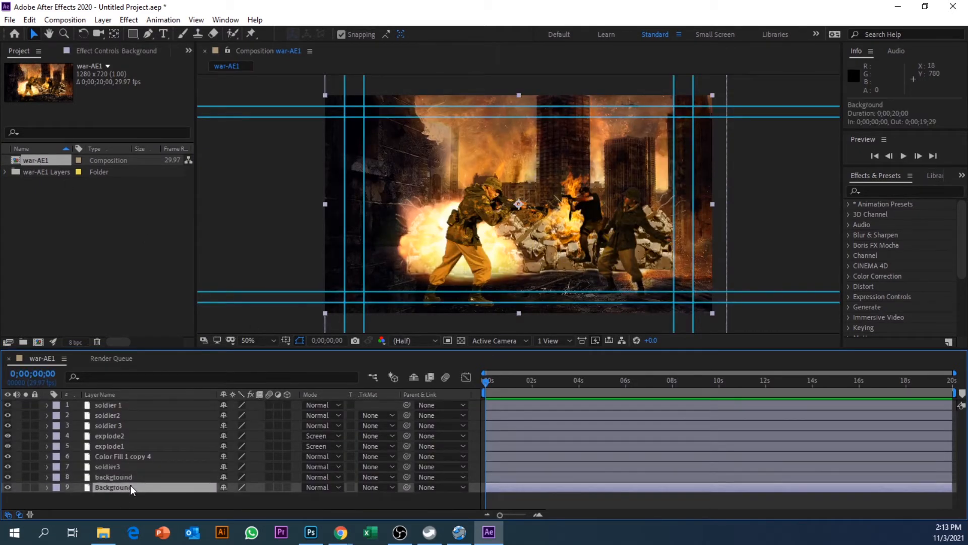
click(132, 477)
click(135, 465)
click(135, 454)
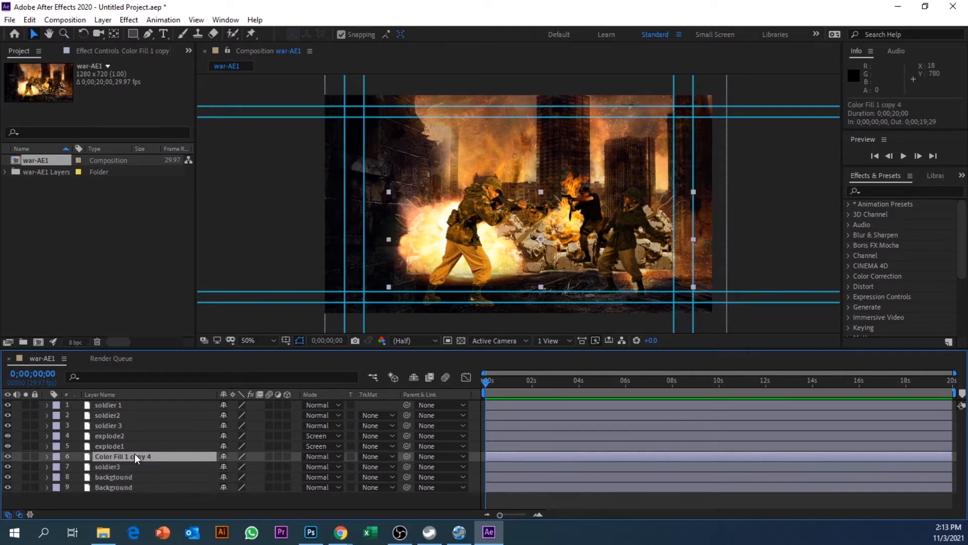
click(125, 446)
click(123, 435)
click(117, 417)
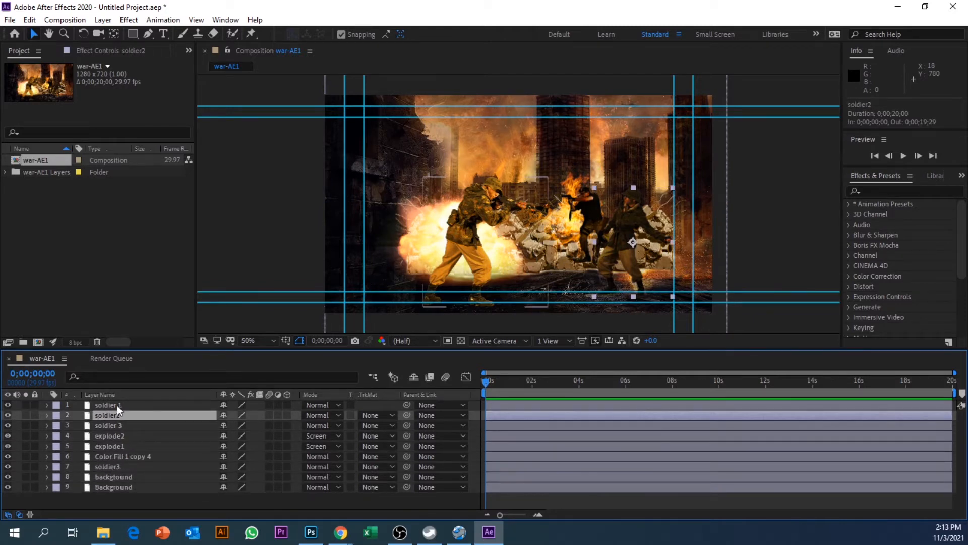
click(117, 404)
click(111, 495)
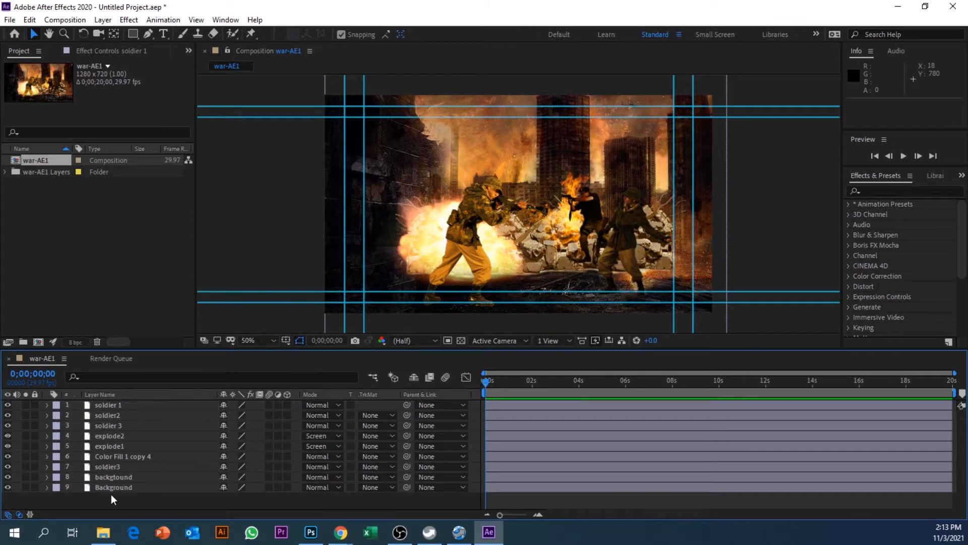
click(111, 491)
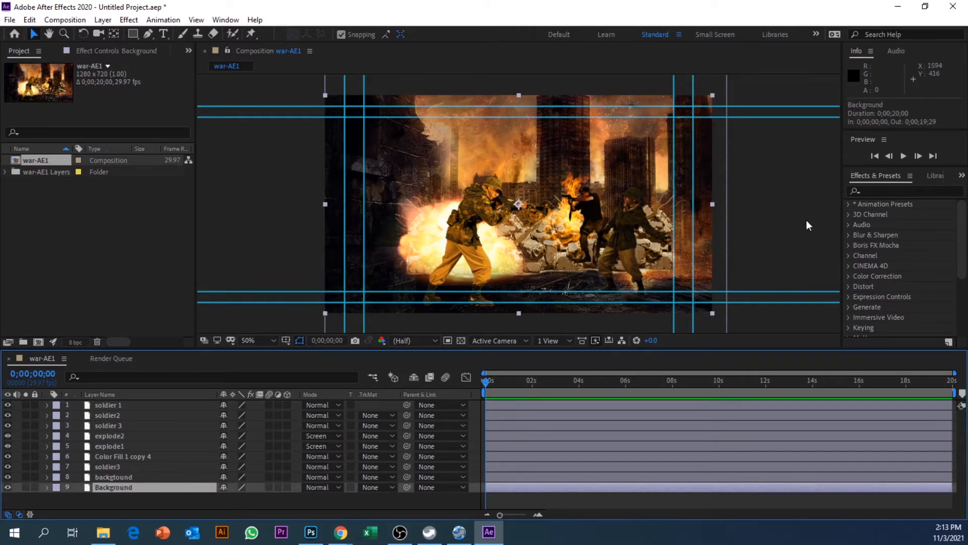
Deselect the layers and hide the guides in the composition view.
click(775, 149)
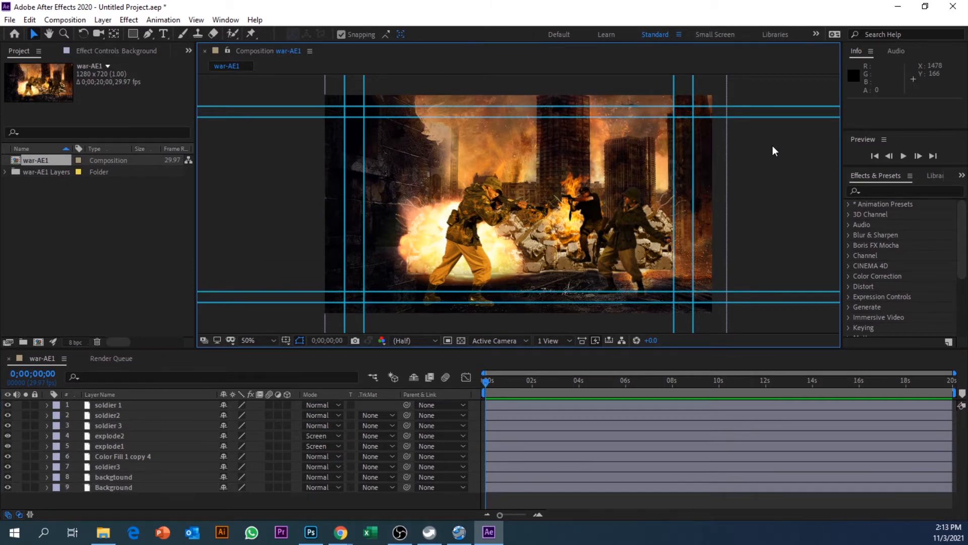
key(ctrl+semicolon)
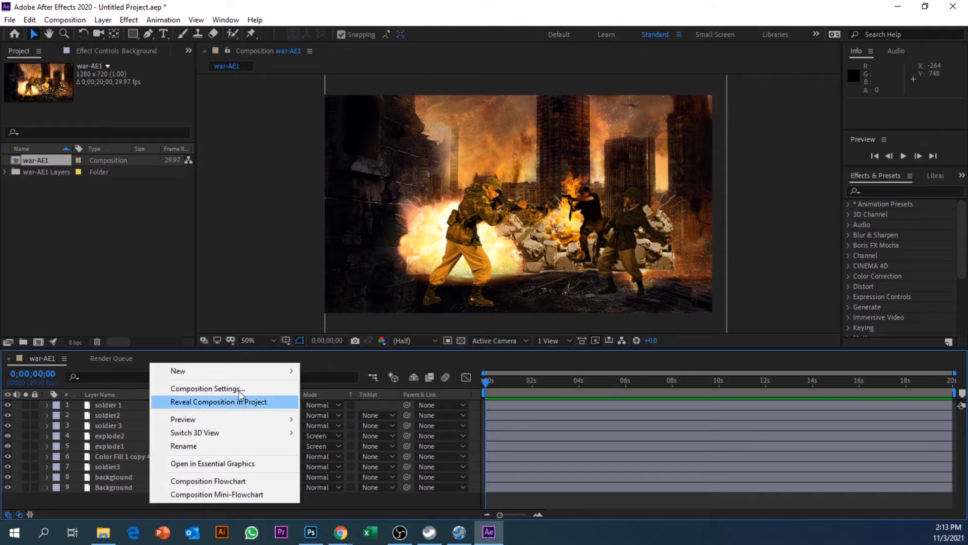
Begin a new two-node camera for the war-AE1 composition and enter a focal length of 33 mm.
mouse_move(240, 375)
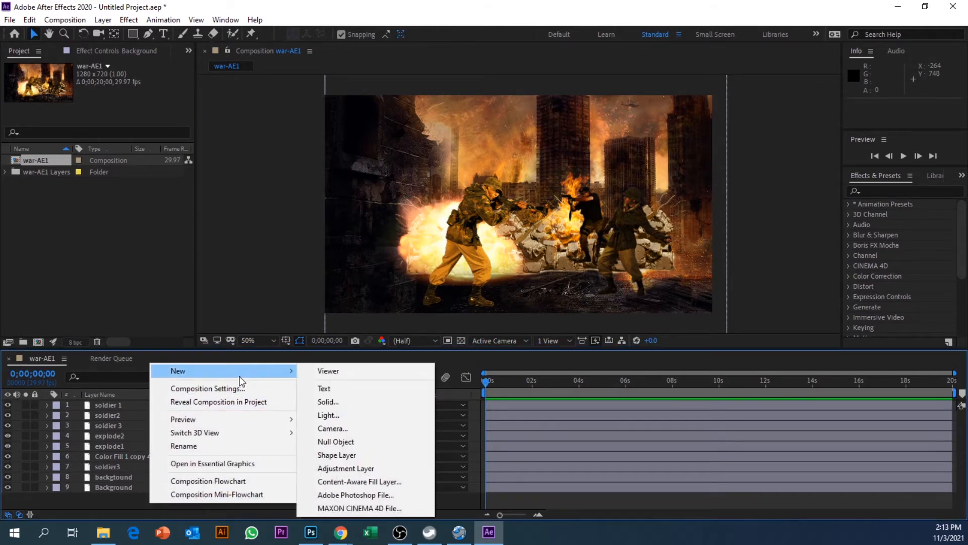
click(347, 430)
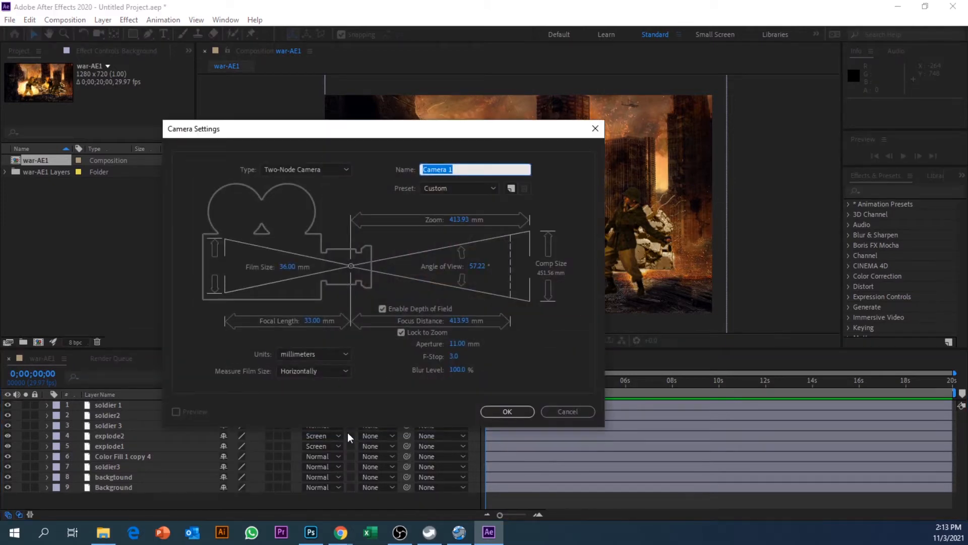
click(312, 322)
text(33)
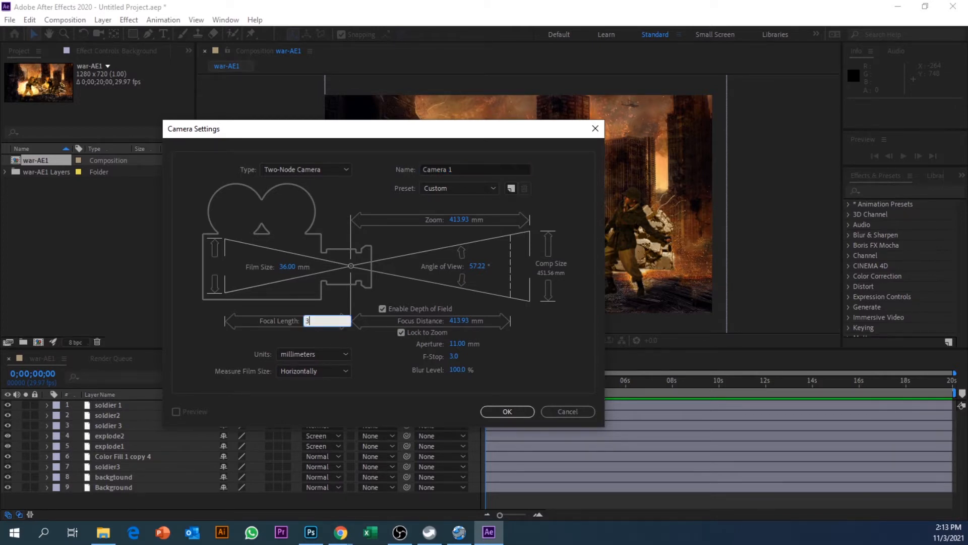
click(345, 342)
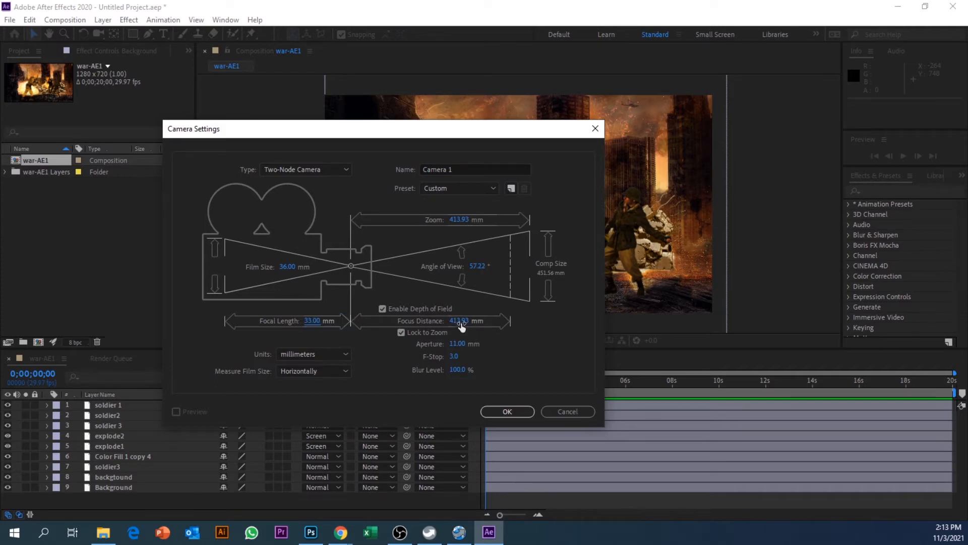
Try to set the camera's focus distance to 300 mm.
drag(462, 325, 447, 327)
click(462, 325)
text(300)
Set the camera's focal length to 23 mm, create the camera, and dismiss the warning about 2D layers.
click(325, 323)
text(23)
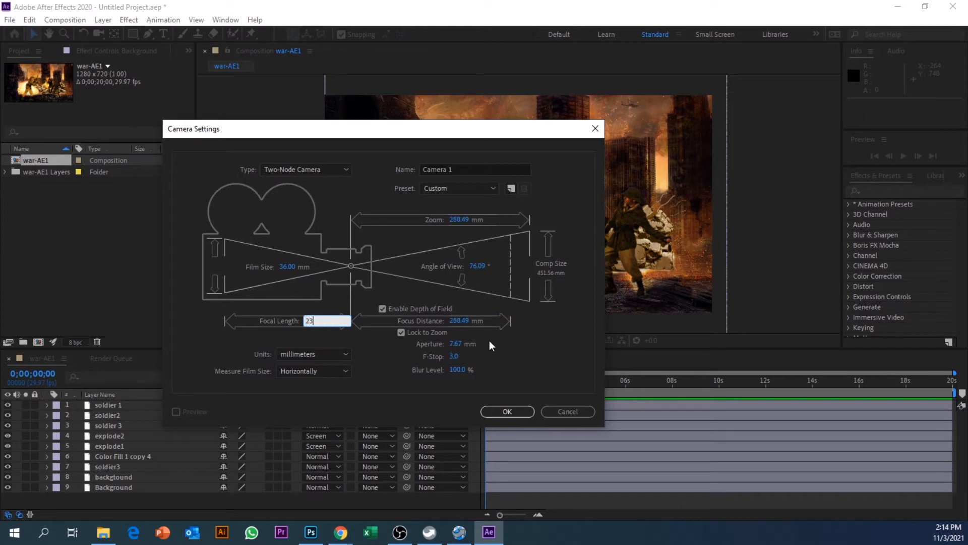
click(542, 347)
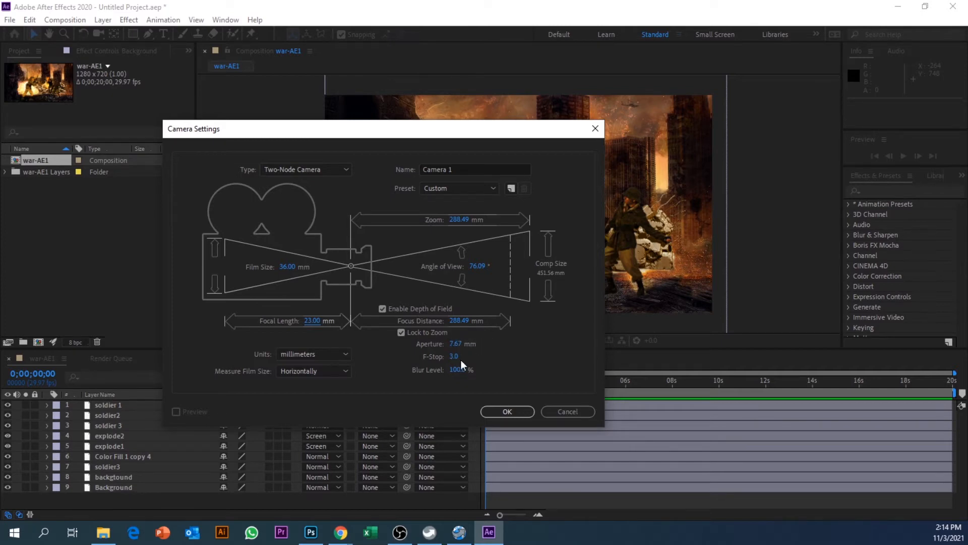
click(507, 411)
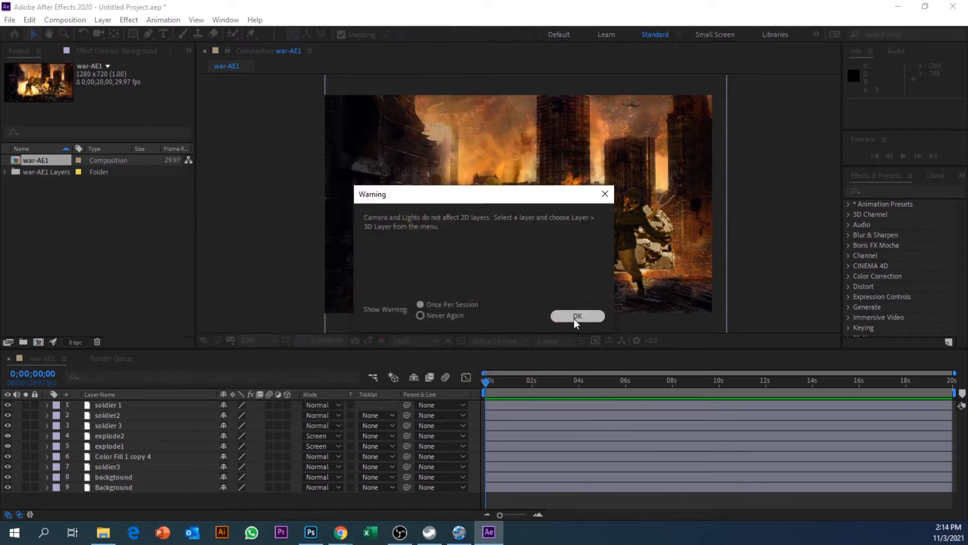
click(575, 317)
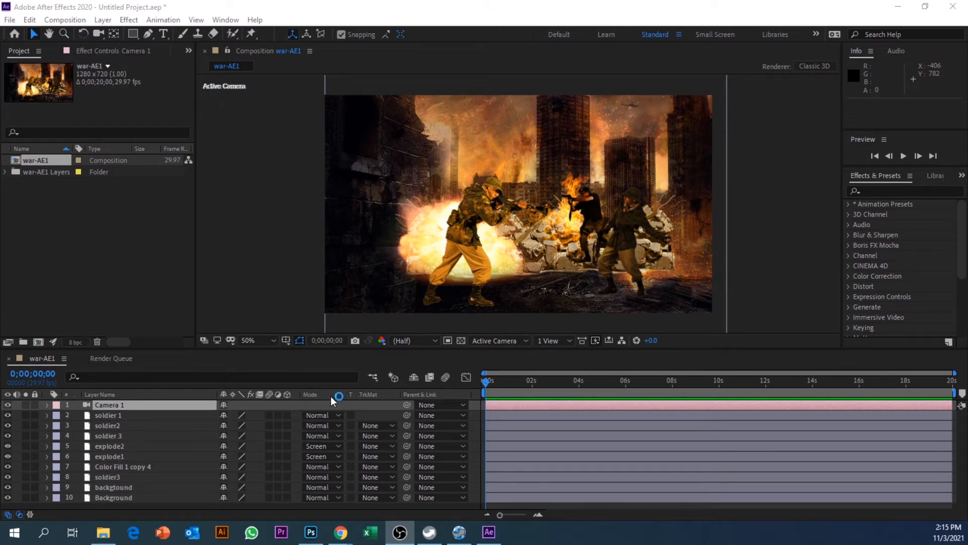
right_click(295, 395)
mouse_move(341, 432)
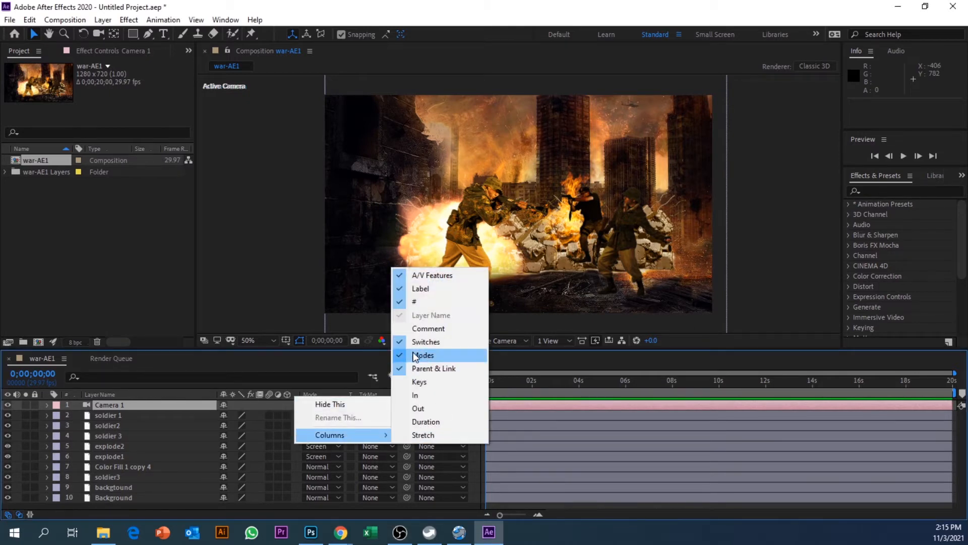
click(188, 290)
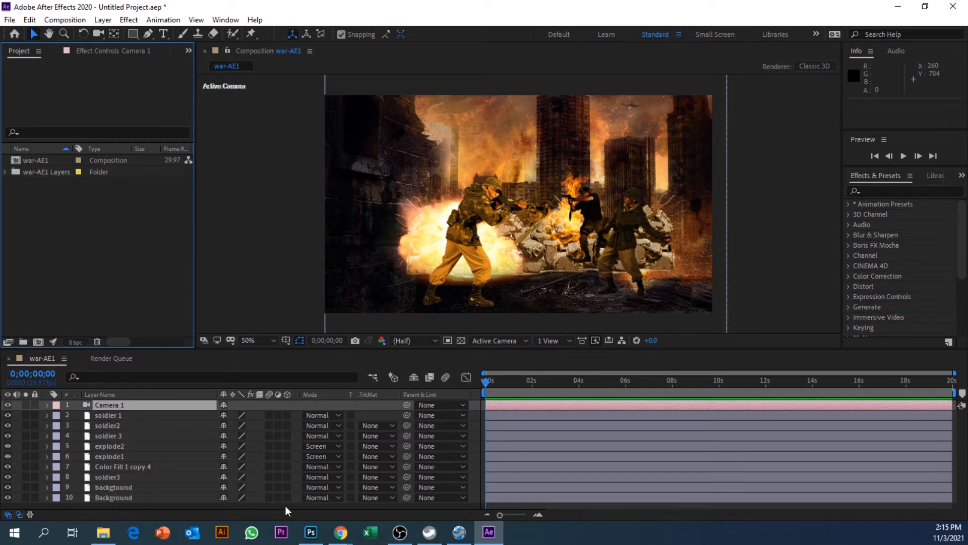
Switch the composition's 3D view from Active Camera to Custom View 1.
click(499, 340)
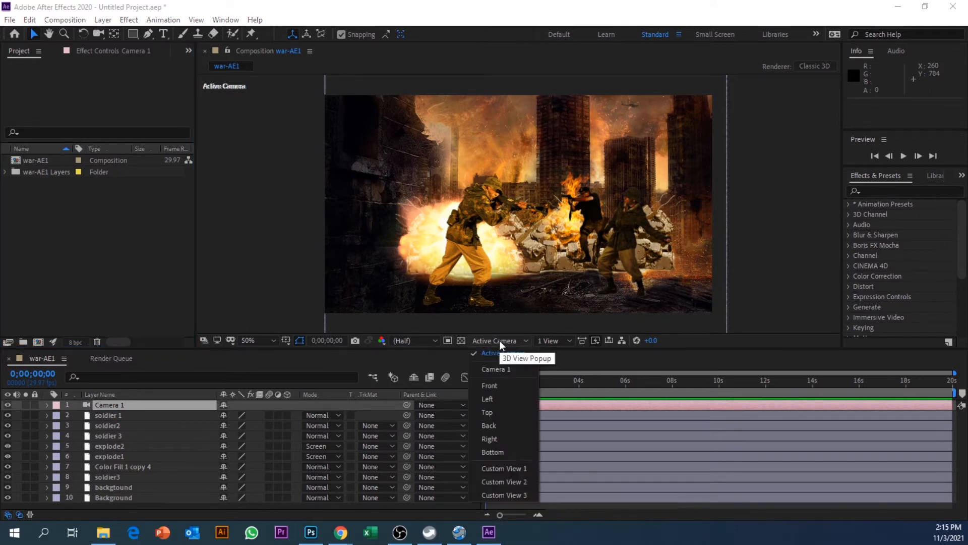
click(500, 341)
click(500, 340)
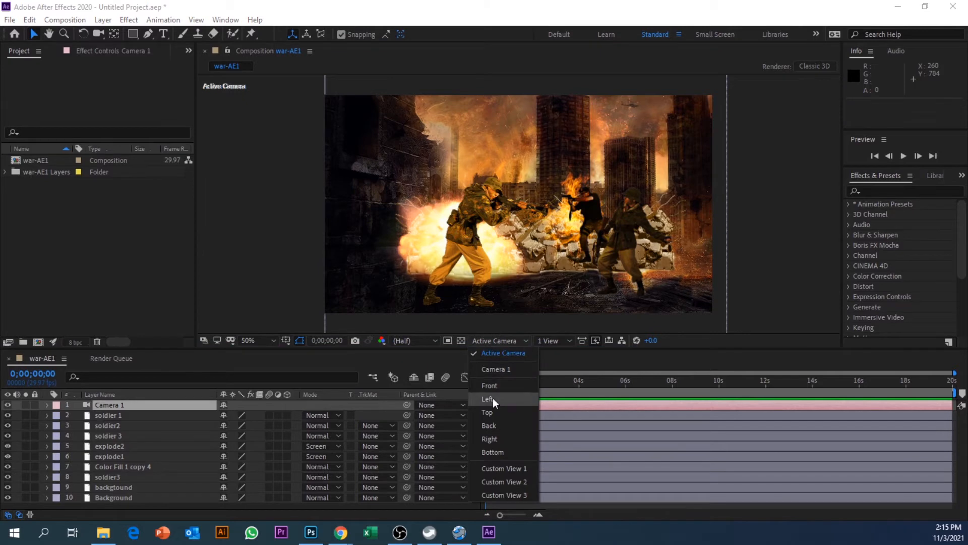
click(489, 468)
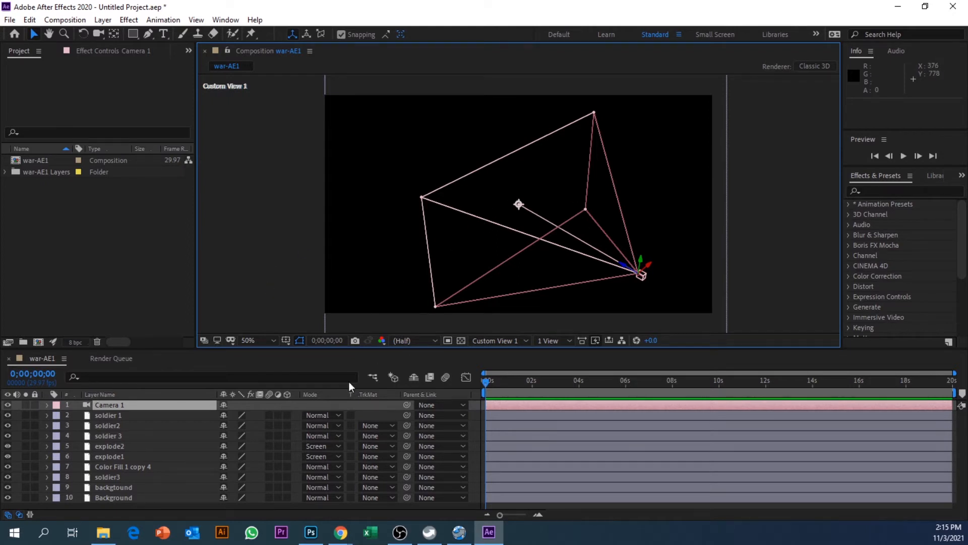
Make every image layer from soldier 1 down to Background a 3D layer, and leave the layers deselected.
click(287, 415)
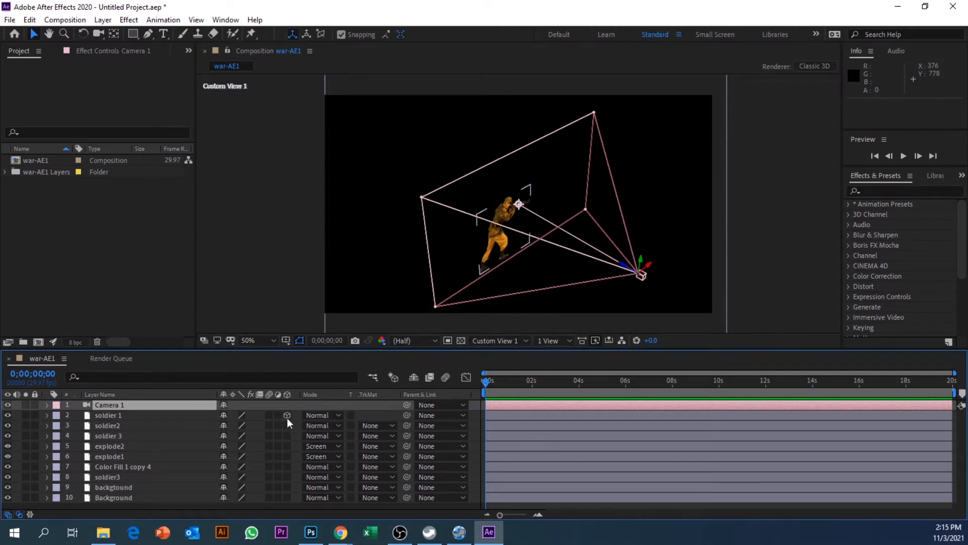
click(287, 425)
click(286, 436)
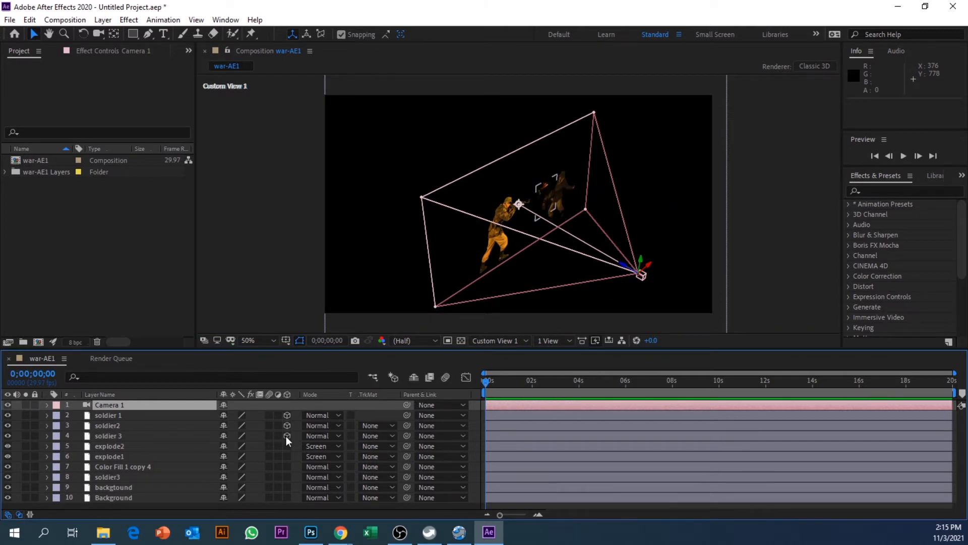
click(286, 446)
click(286, 456)
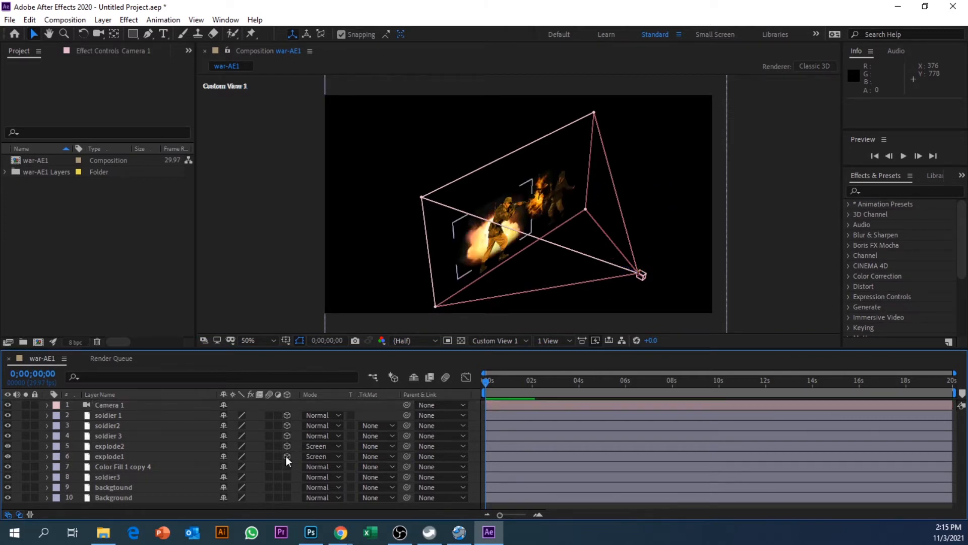
click(287, 467)
click(286, 477)
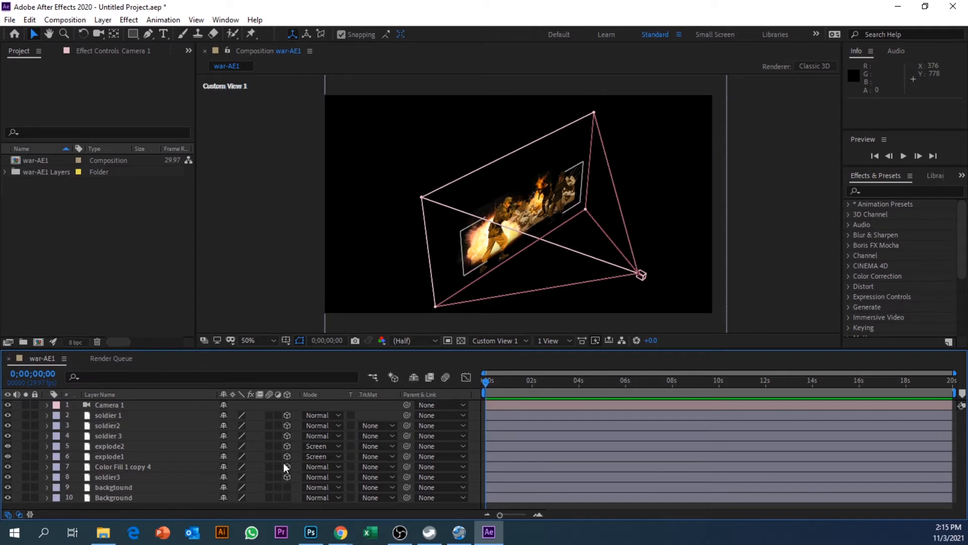
drag(289, 414, 288, 488)
click(288, 498)
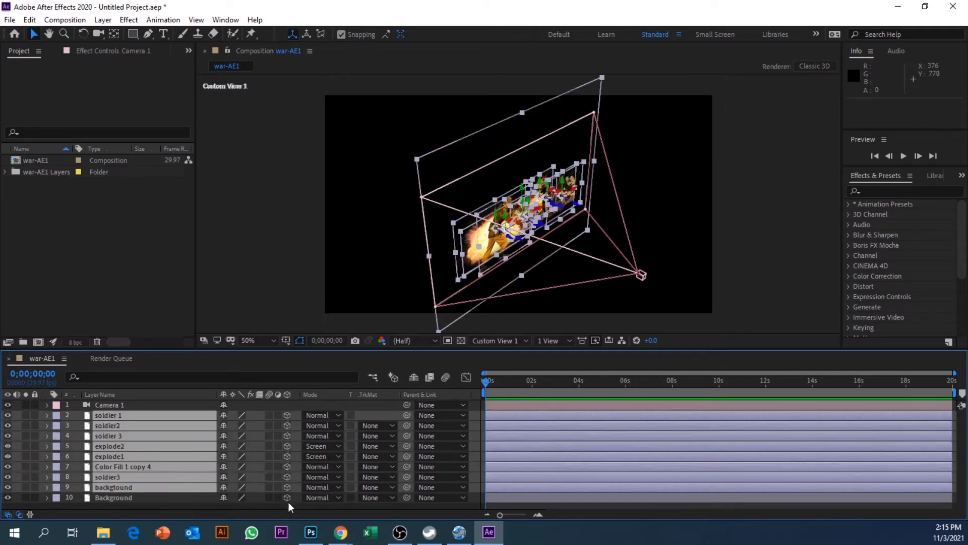
click(289, 506)
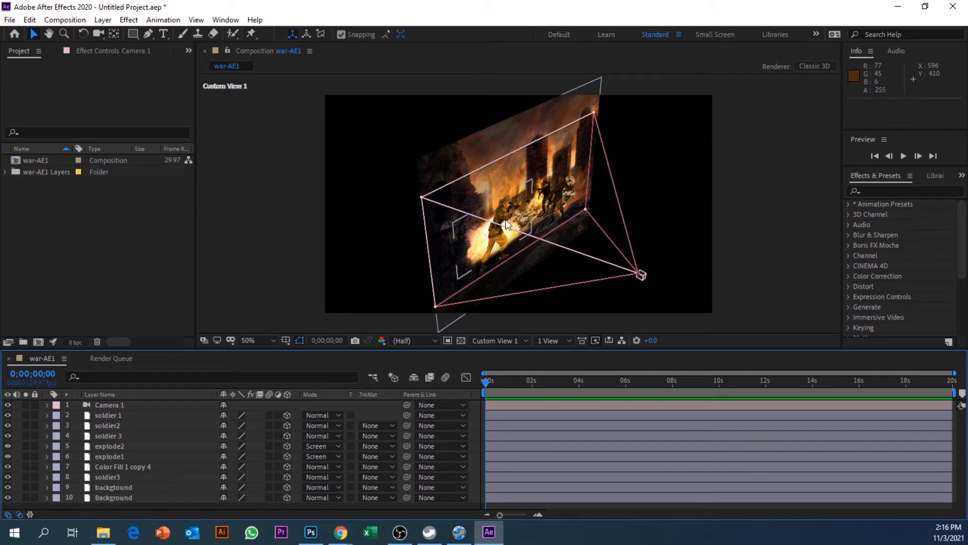
Cycle through the camera tools and orbit Custom View 1 to examine the camera and layer planes from the opposite side.
key(c)
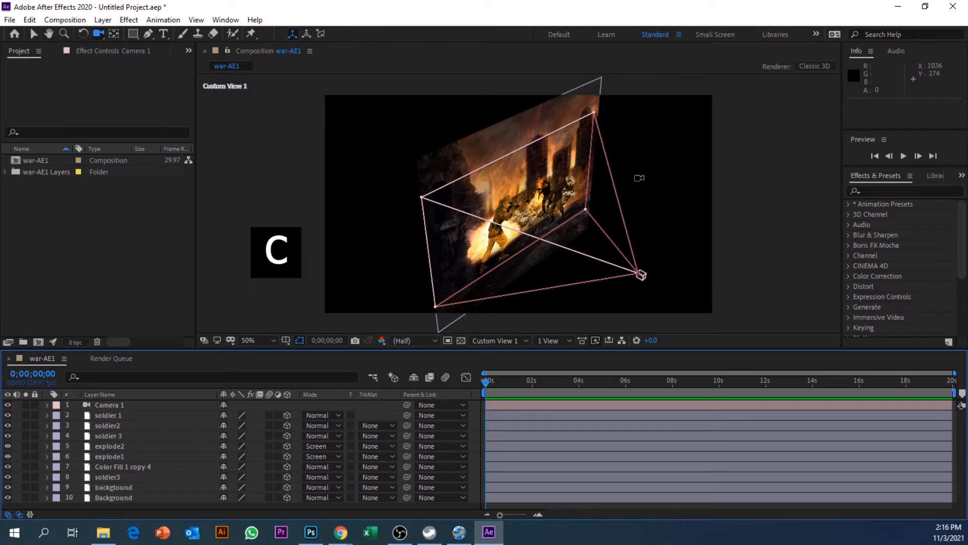
key(c)
key(c)
key(c)
key(c)
key(c)
key(c)
key(c)
drag(656, 192, 613, 183)
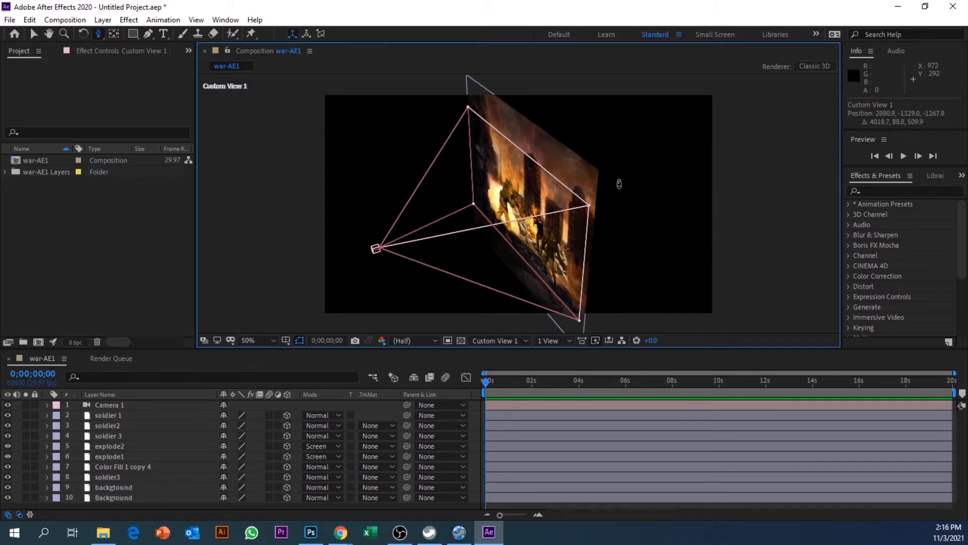
key(c)
key(c)
key(c)
key(c)
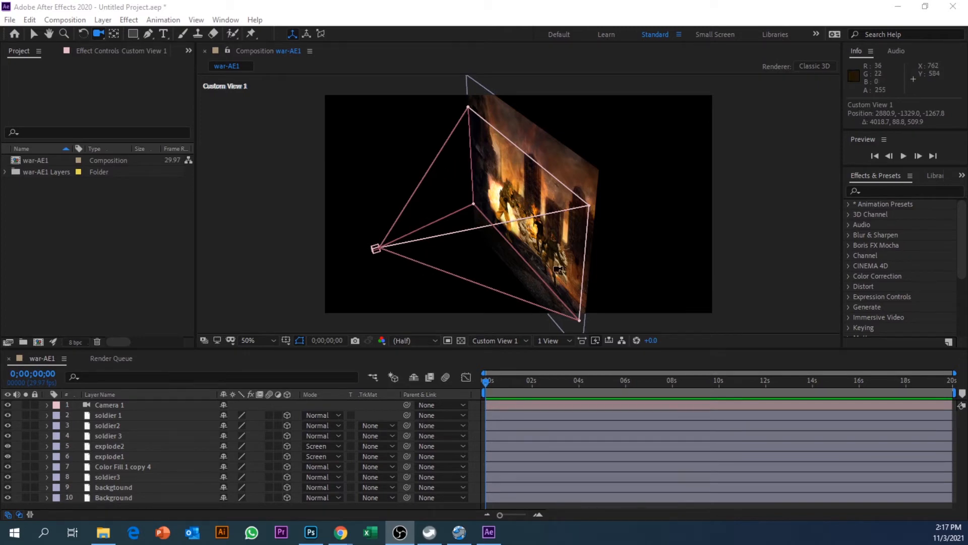
Pull the soldier 1 layer away from the background toward the camera along its Z axis.
click(33, 34)
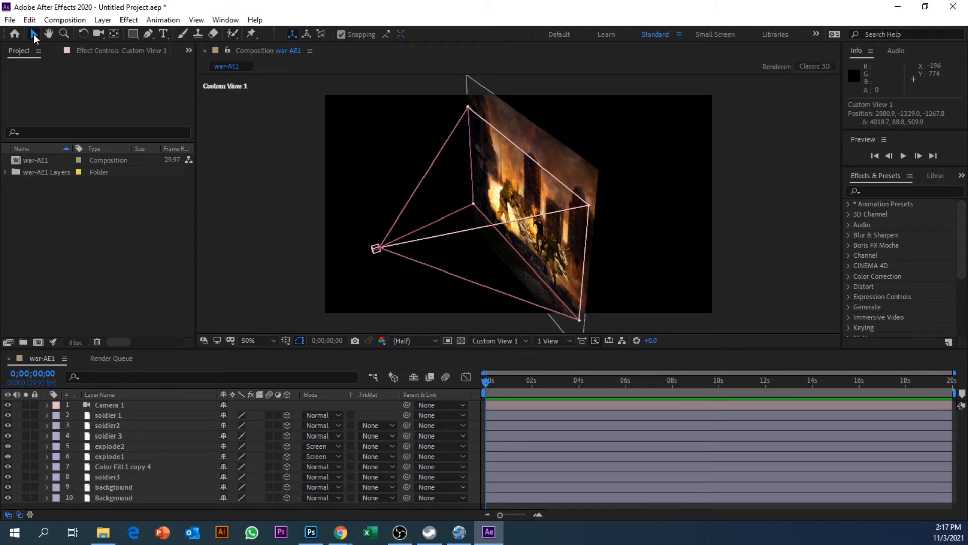
click(121, 416)
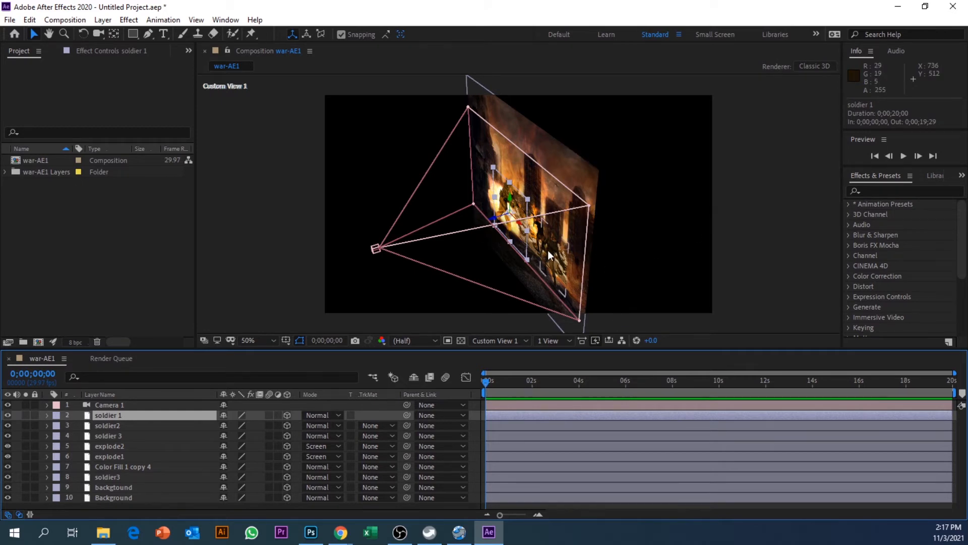
key(/)
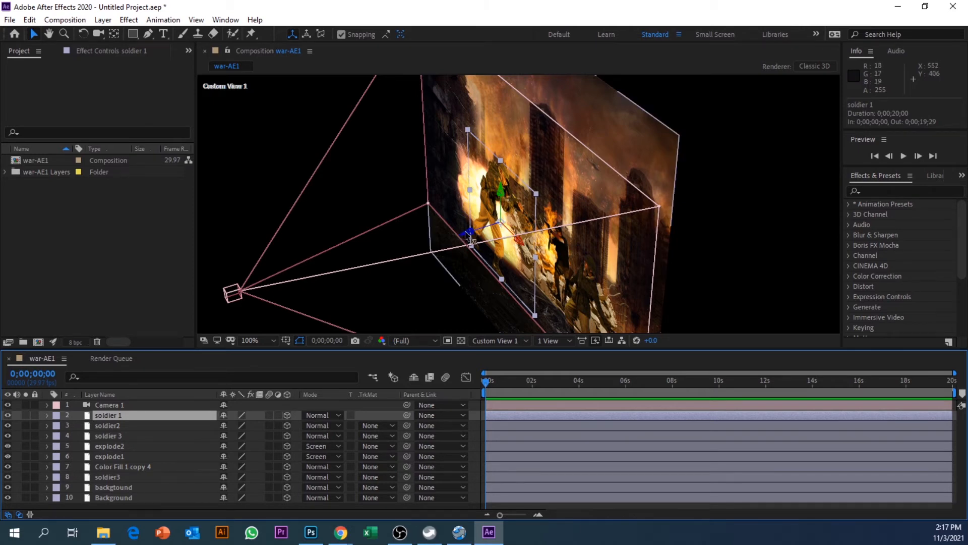
drag(469, 235, 313, 284)
click(697, 252)
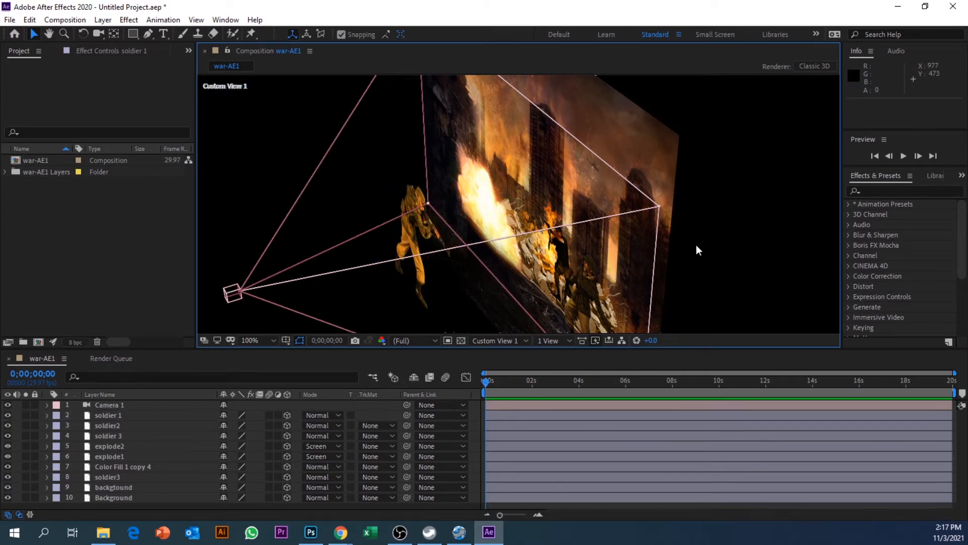
Pull the soldier2 layer toward the camera along its Z axis, to a Z position of about -137.
key(h)
drag(707, 250, 633, 179)
key(v)
click(524, 213)
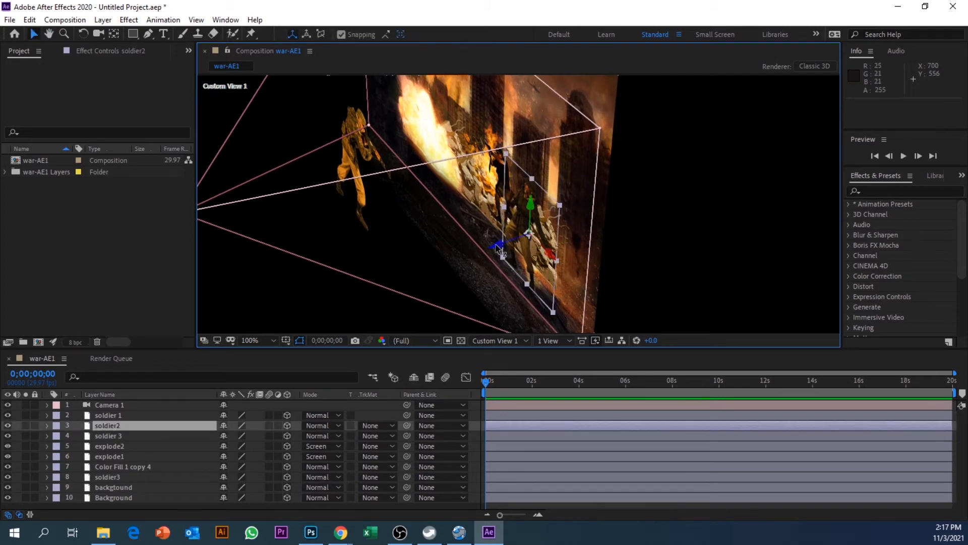
drag(504, 251, 423, 279)
Move both front soldiers closer to the camera, soldier 1 to about Z -322 and soldier2 to about Z -193.
click(356, 187)
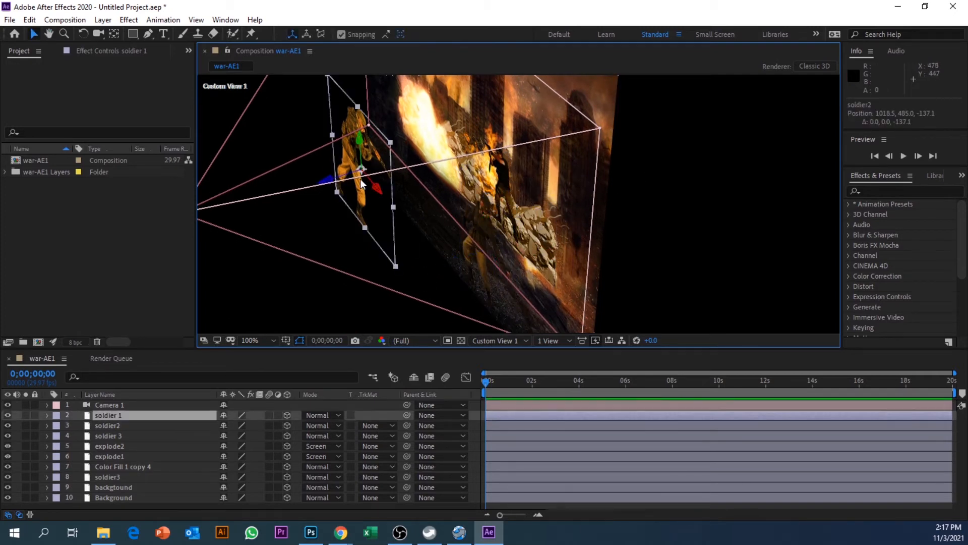
drag(303, 197, 324, 199)
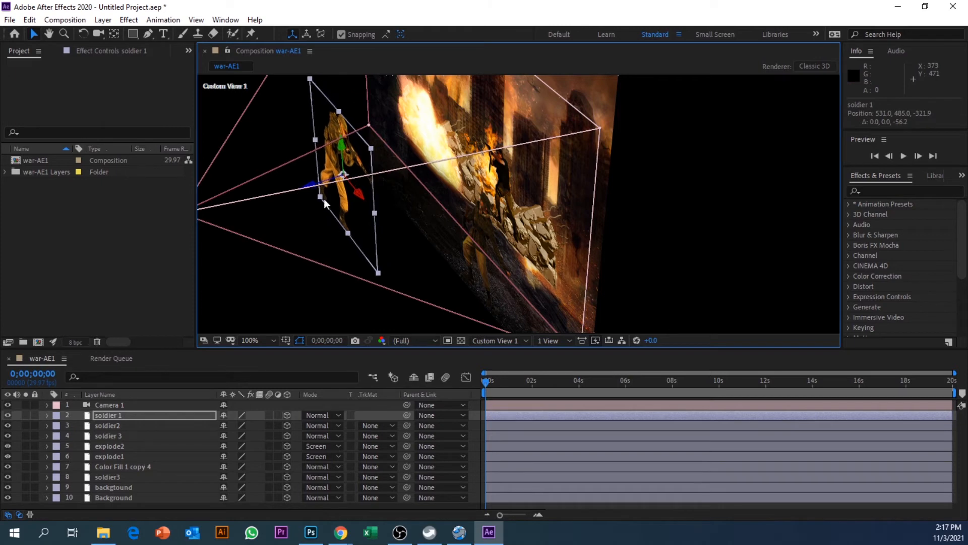
click(471, 229)
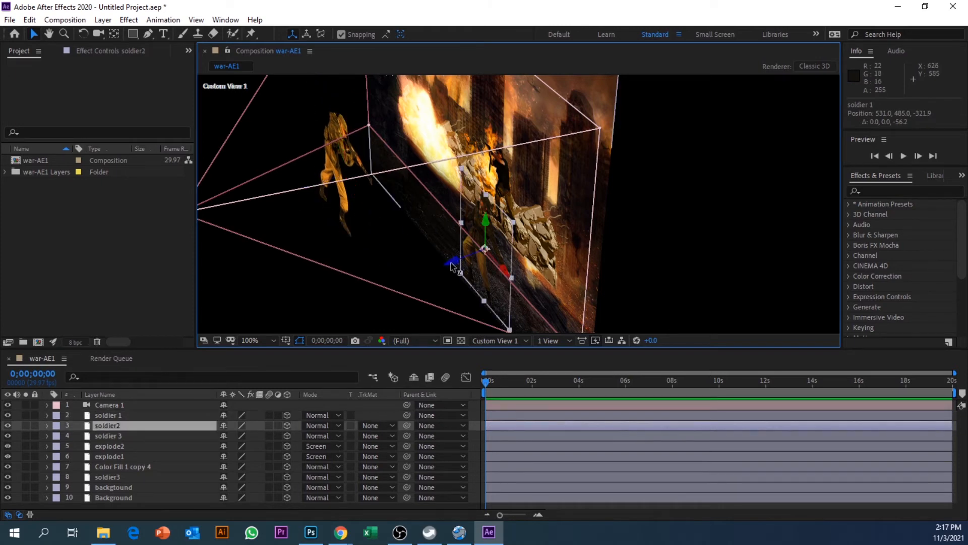
drag(451, 267, 497, 184)
Pull the soldier 3, explode2 and explode1 layers toward the camera along Z, placing explode1 at about Z -81.
click(496, 184)
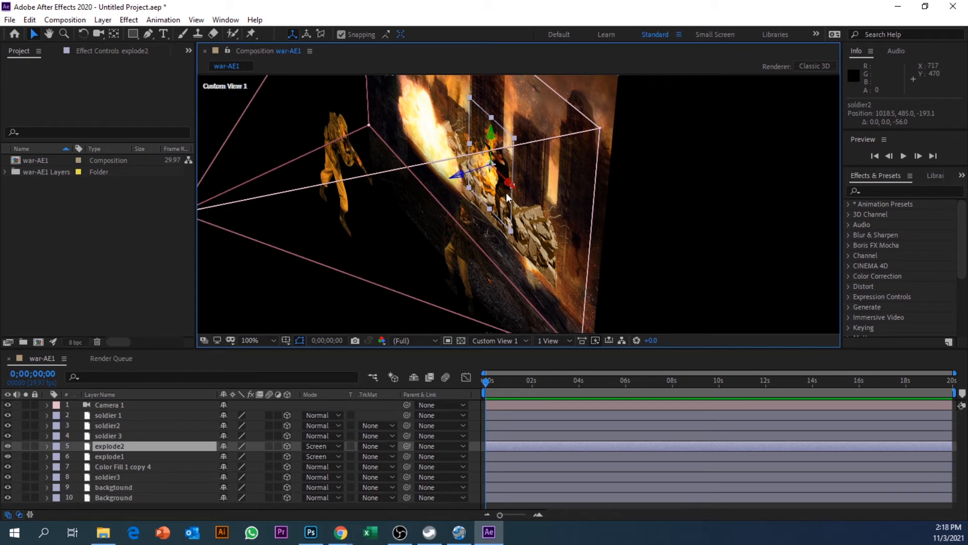
click(118, 436)
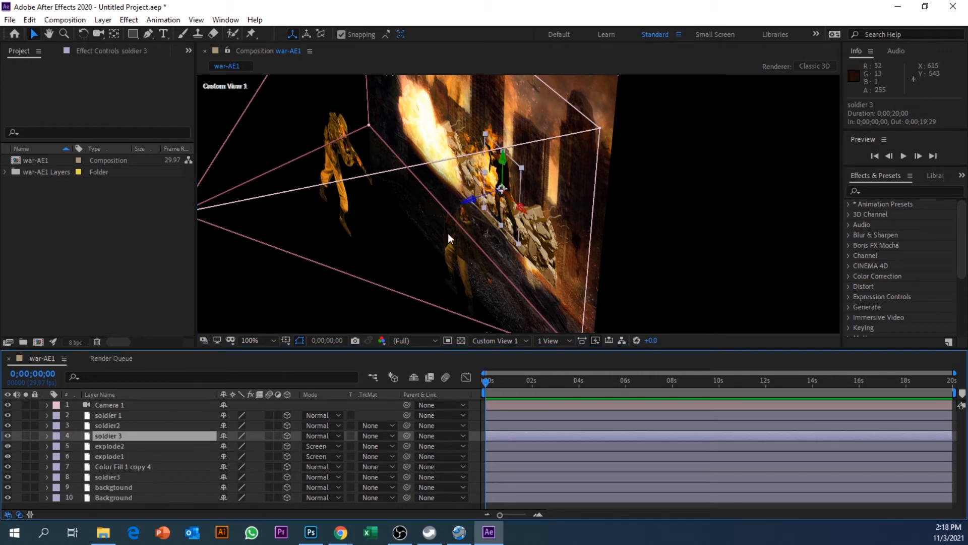
drag(470, 203, 414, 222)
click(133, 447)
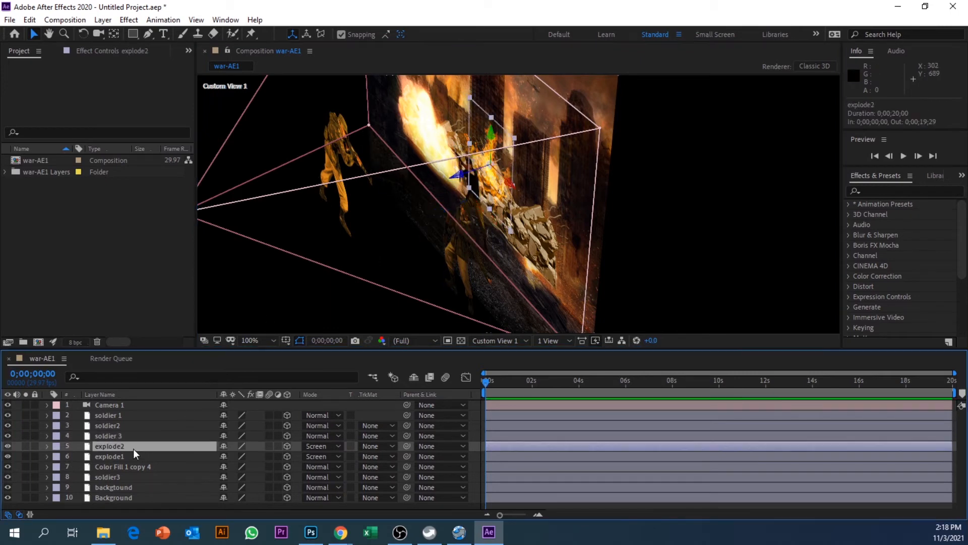
drag(460, 180, 444, 188)
click(99, 458)
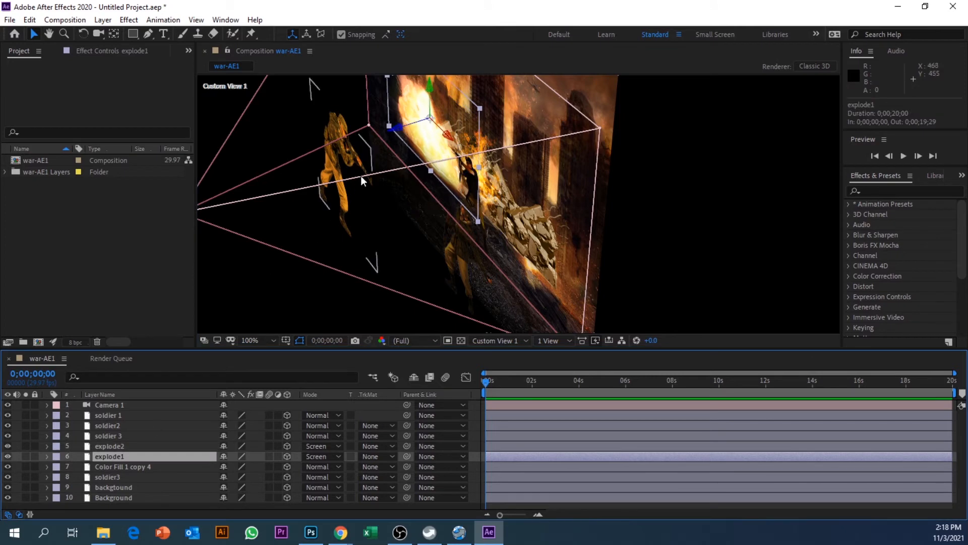
drag(392, 125, 348, 150)
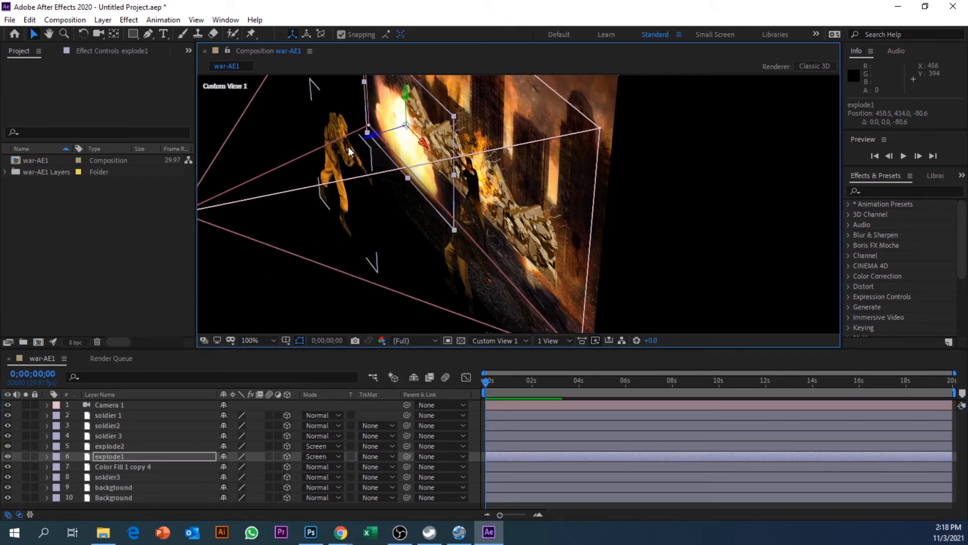
Push the backgtound layer away from the camera to about Z 88, and delete the plain white Background layer.
click(120, 479)
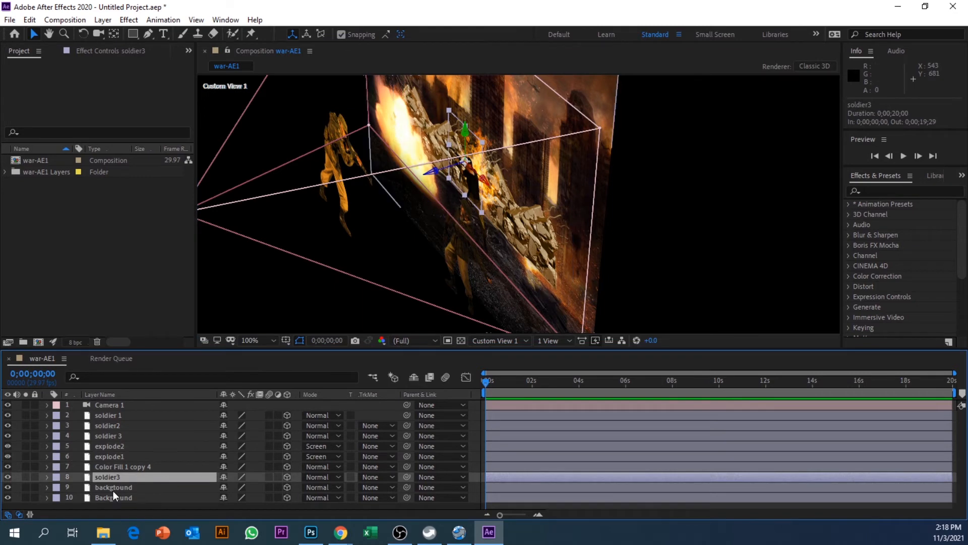
click(113, 488)
drag(428, 137, 483, 133)
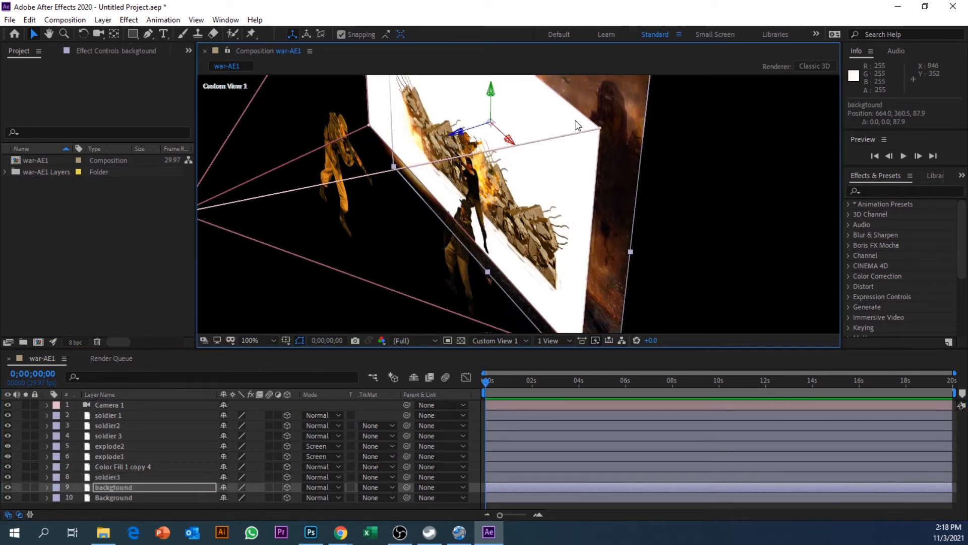
click(99, 498)
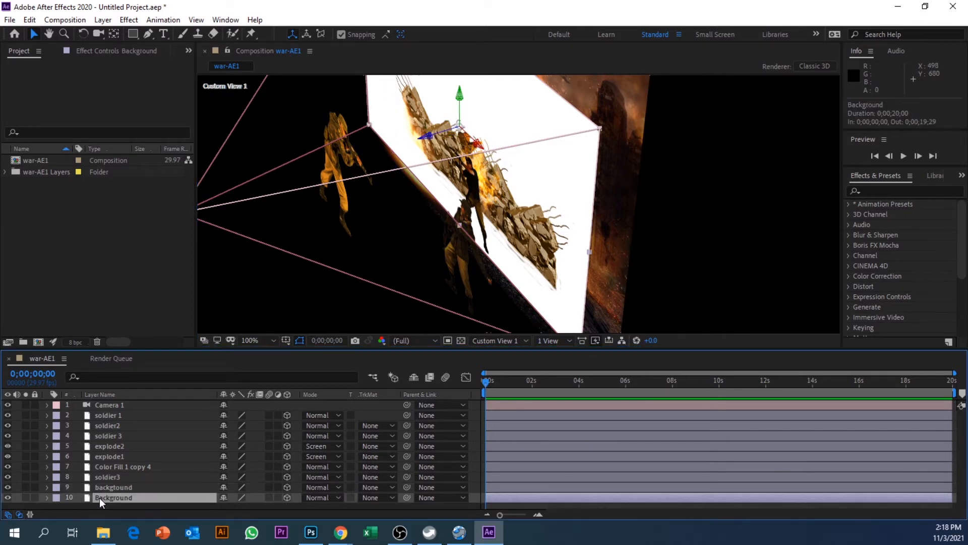
key(Delete)
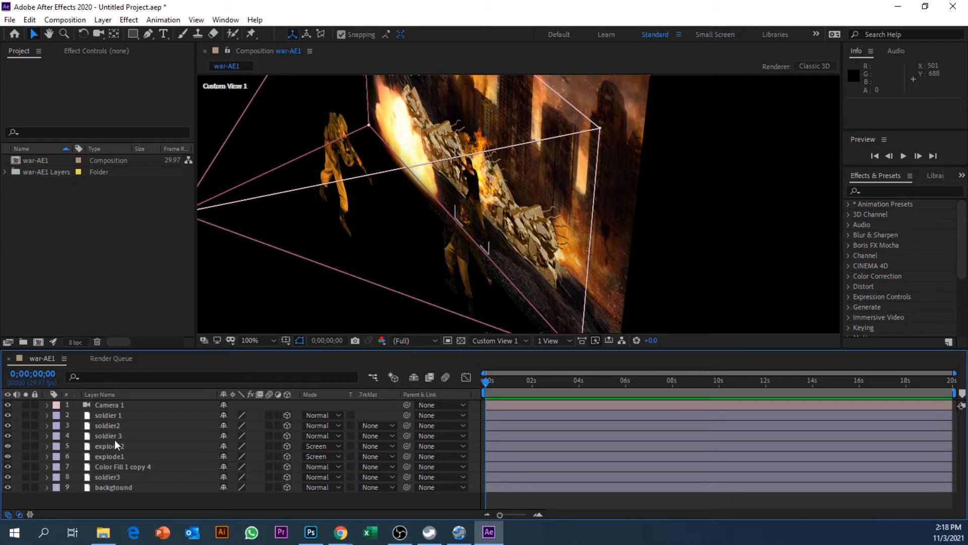
Push the soldier3 layer away from the camera along its Z axis, to a Z position of about 57.
key(c)
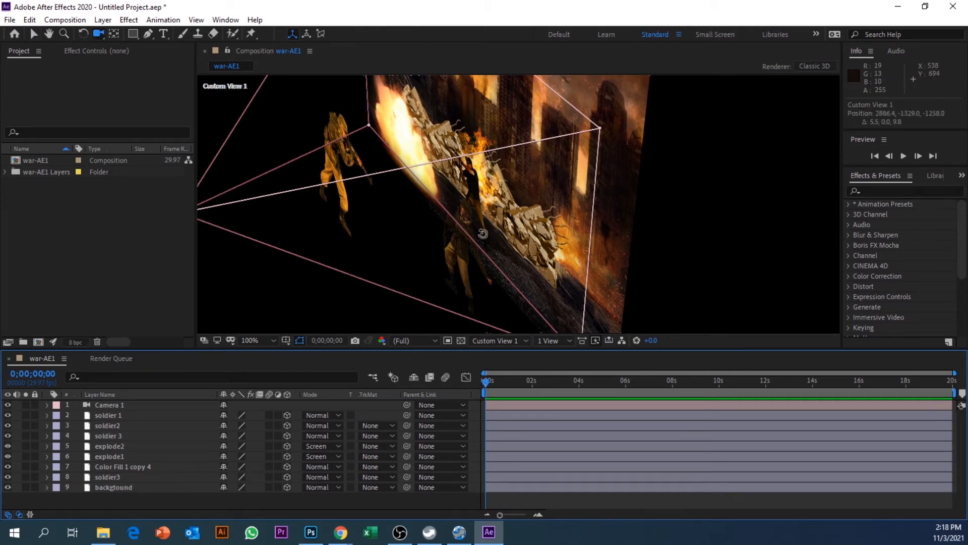
mouse_move(462, 216)
mouse_down()
mouse_move(417, 205)
mouse_move(455, 200)
mouse_move(430, 190)
mouse_move(452, 234)
mouse_move(507, 238)
mouse_move(425, 216)
mouse_move(462, 218)
mouse_up()
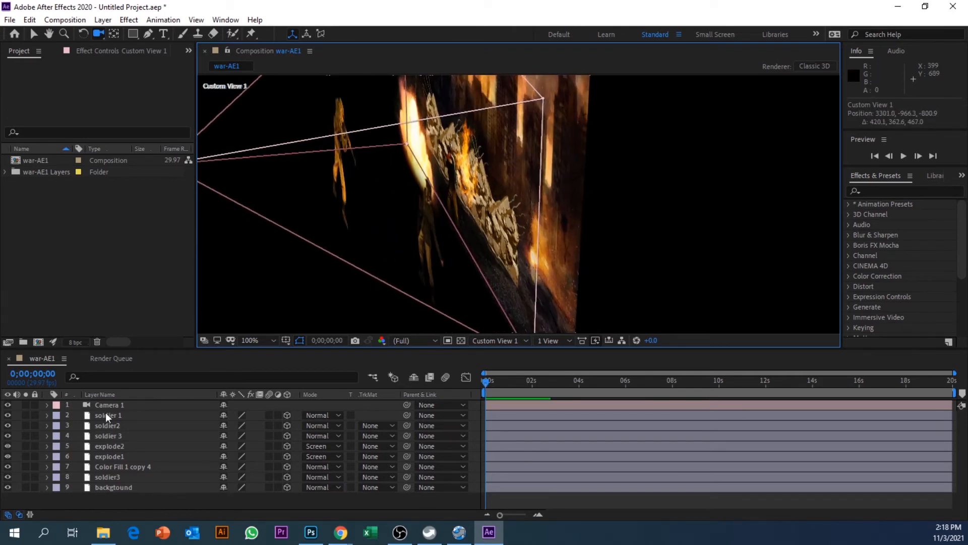
click(109, 474)
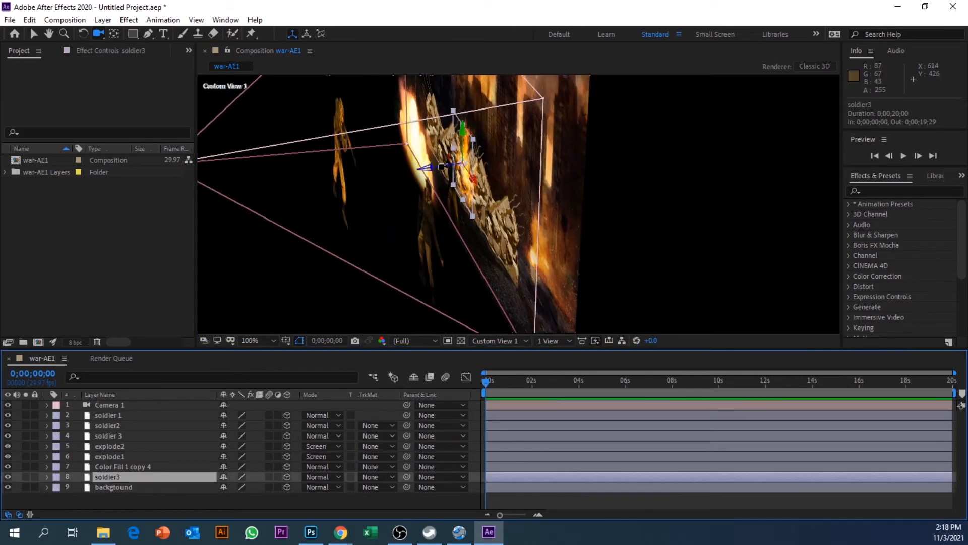
click(33, 36)
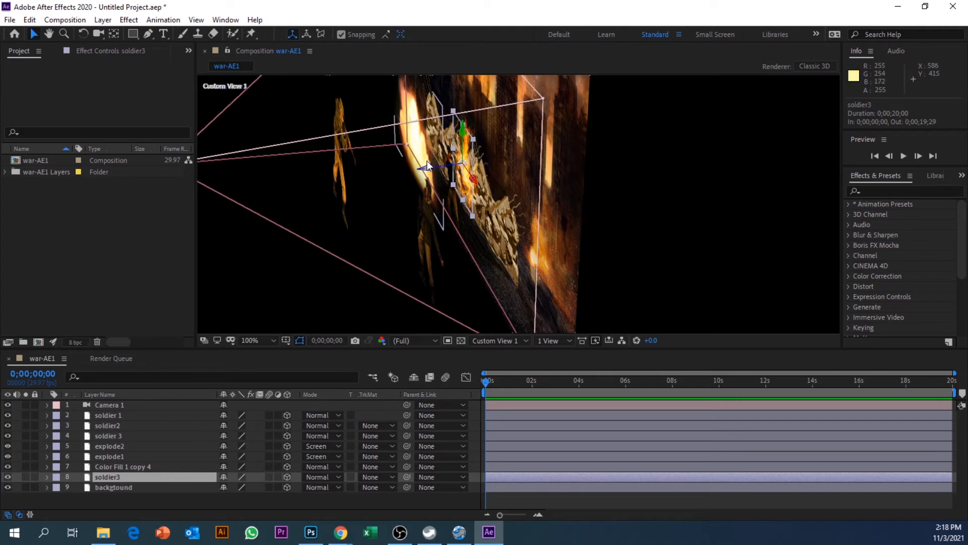
drag(428, 161, 444, 170)
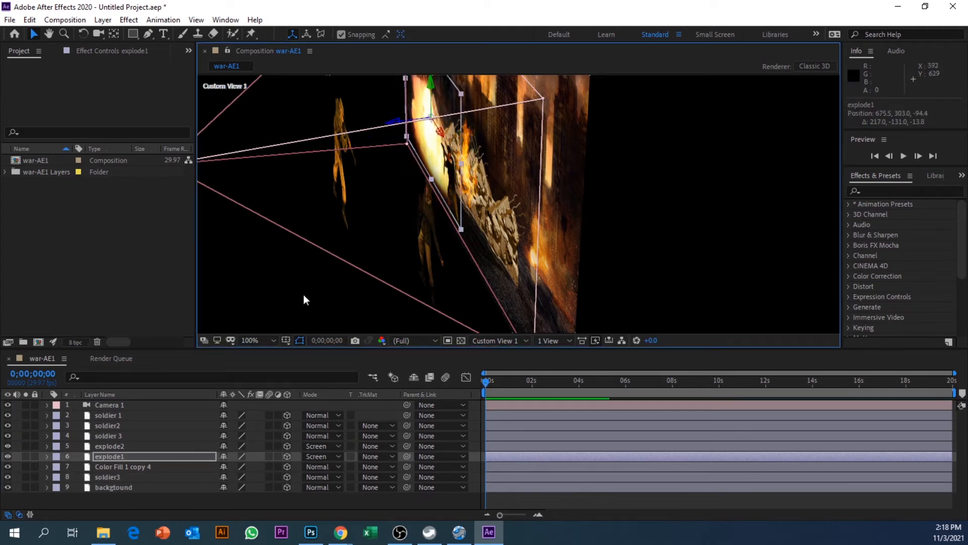
key(ctrl+z)
click(125, 476)
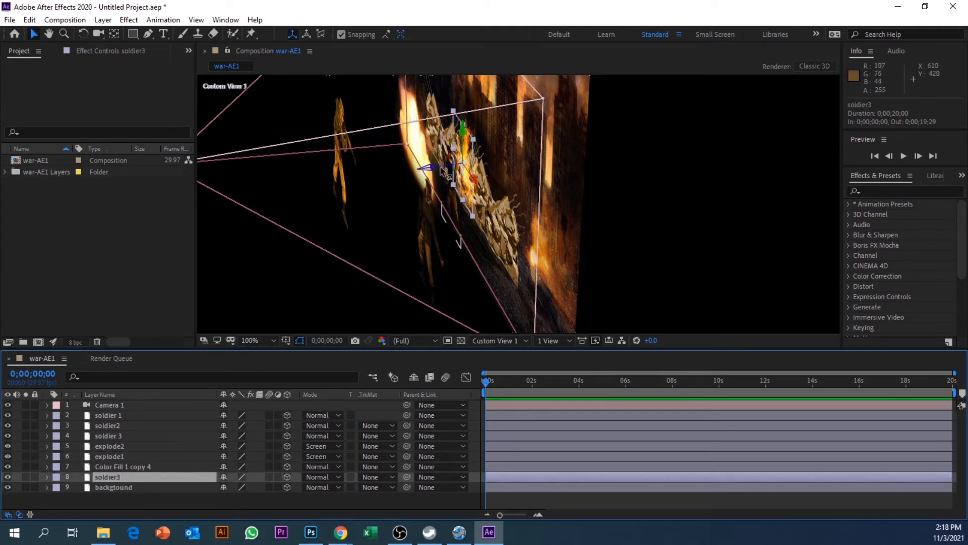
drag(436, 168, 466, 164)
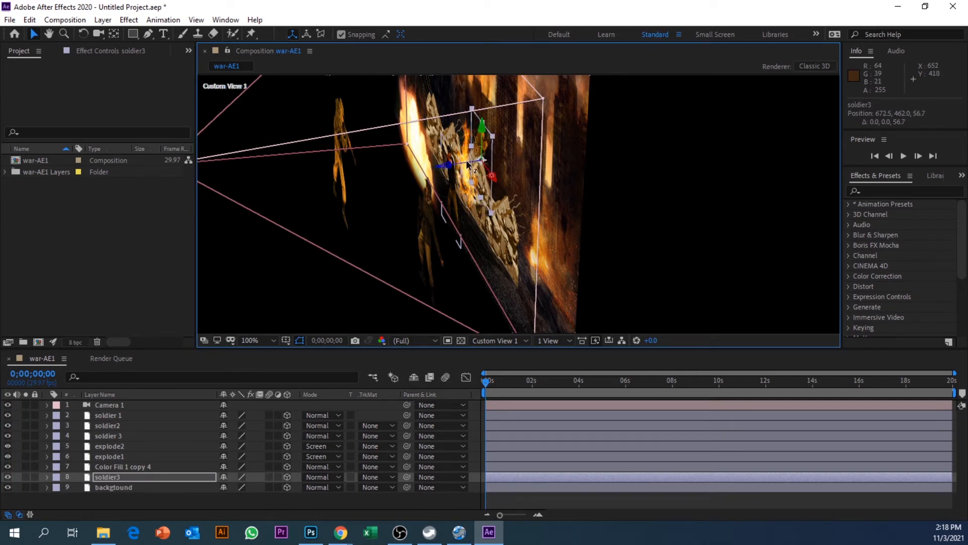
Push the Color Fill 1 copy 4 rubble layer back along Z to about 19 and review the layer spacing.
click(120, 467)
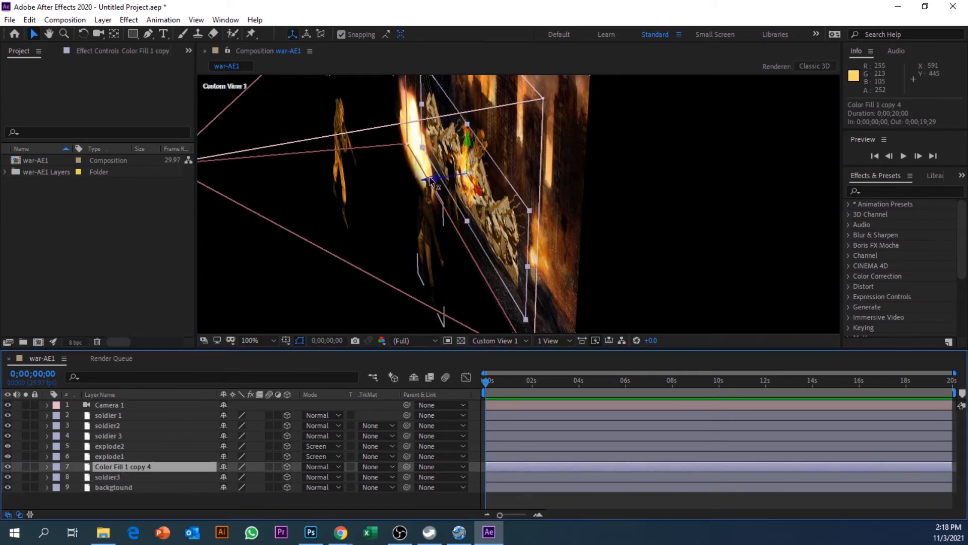
drag(440, 175, 431, 178)
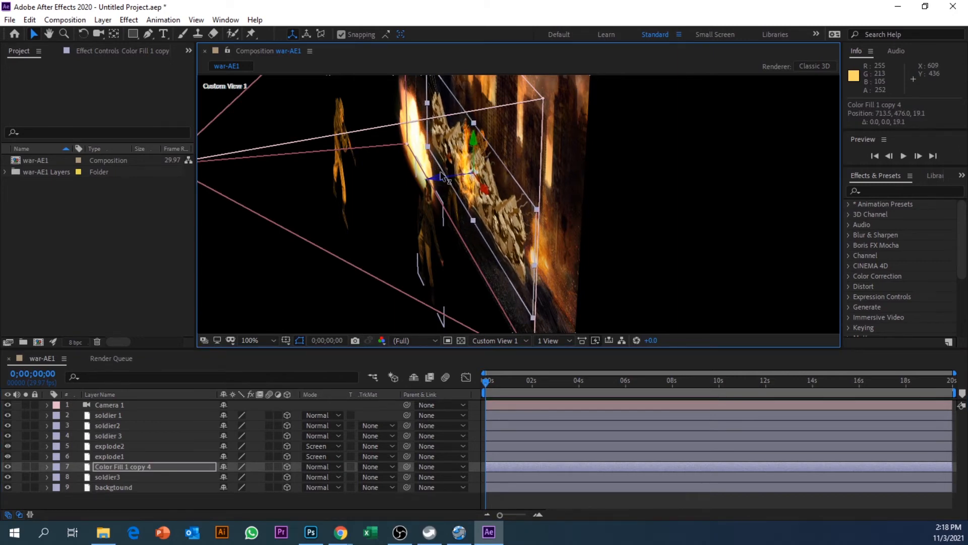
click(603, 169)
key(c)
drag(603, 169, 740, 177)
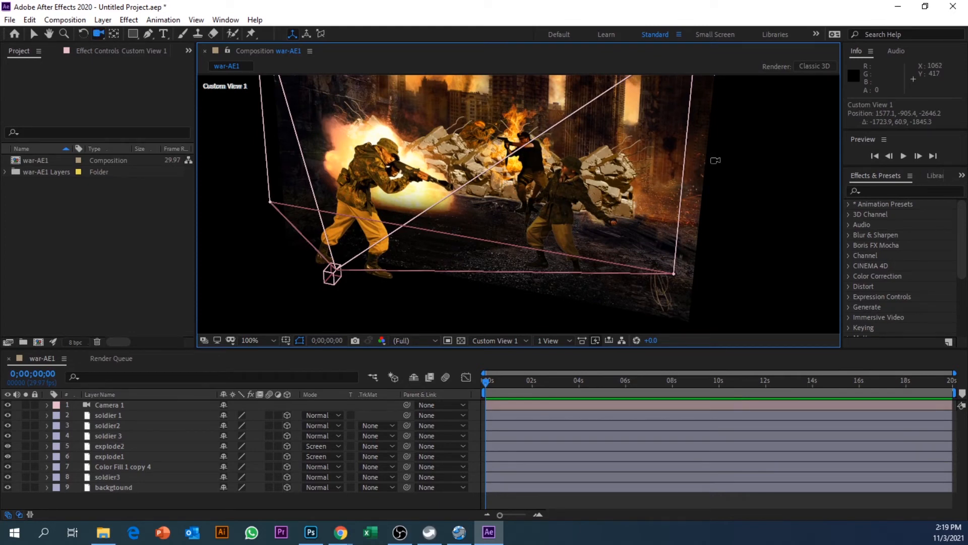
key(c)
key(c)
drag(716, 164, 693, 160)
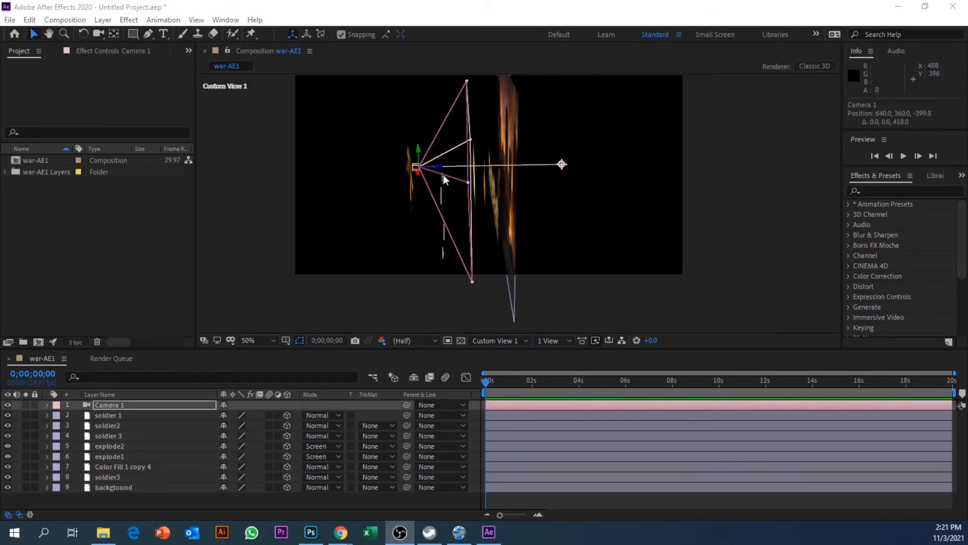
Pull Camera 1 back along its Z axis to about Z -831 and check the framing through the Active Camera view.
drag(439, 167, 309, 167)
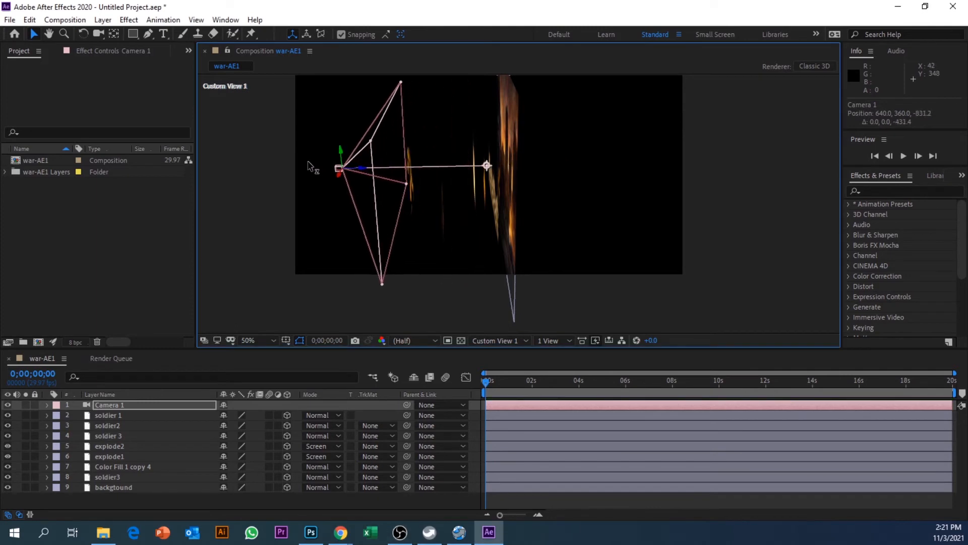
key(c)
drag(578, 202, 676, 182)
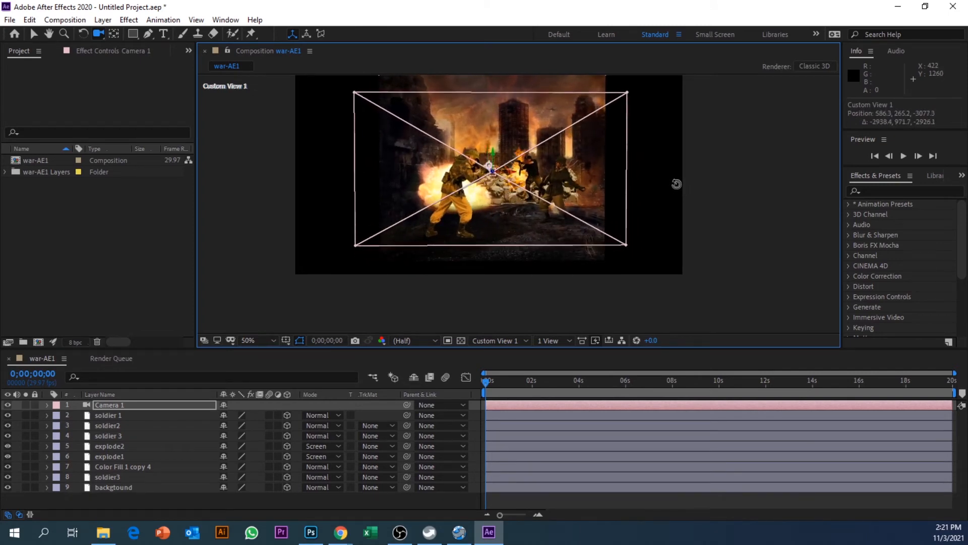
click(501, 341)
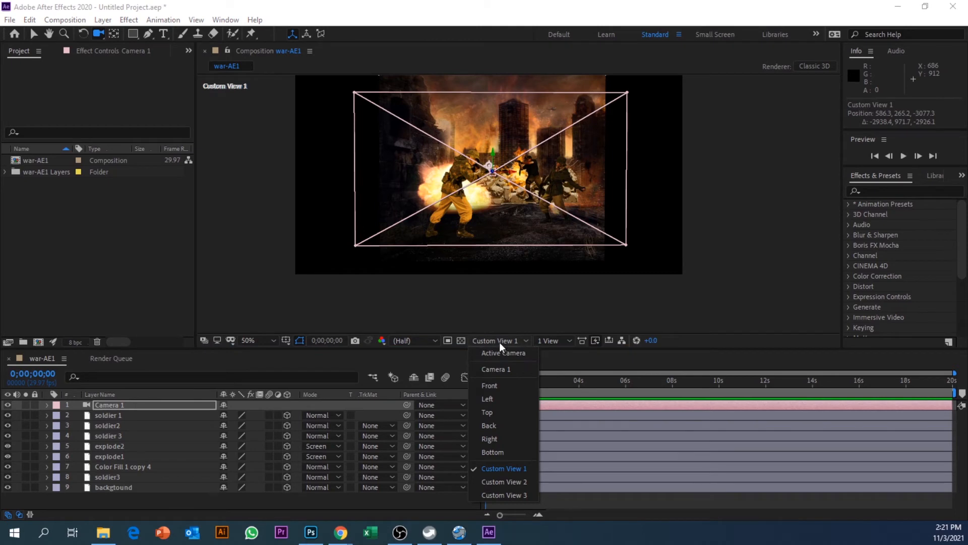
click(499, 342)
click(498, 343)
click(496, 353)
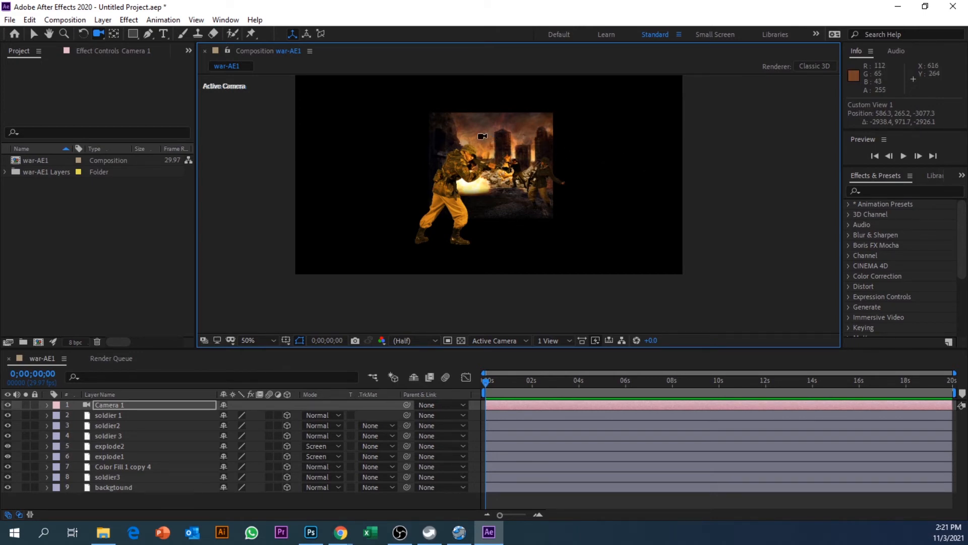
click(33, 34)
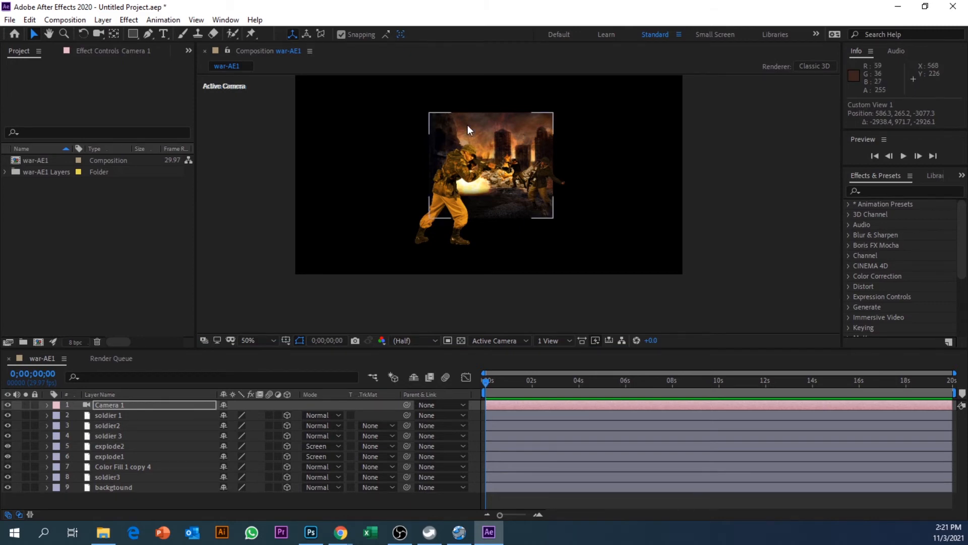
click(337, 122)
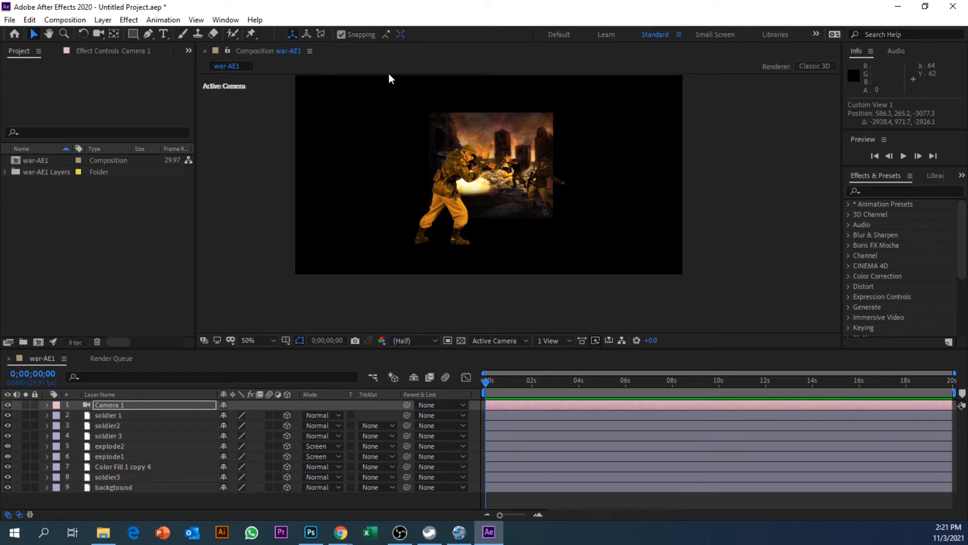
Return to Custom View 1 and scale the backgtound layer up uniformly to 187%.
click(506, 344)
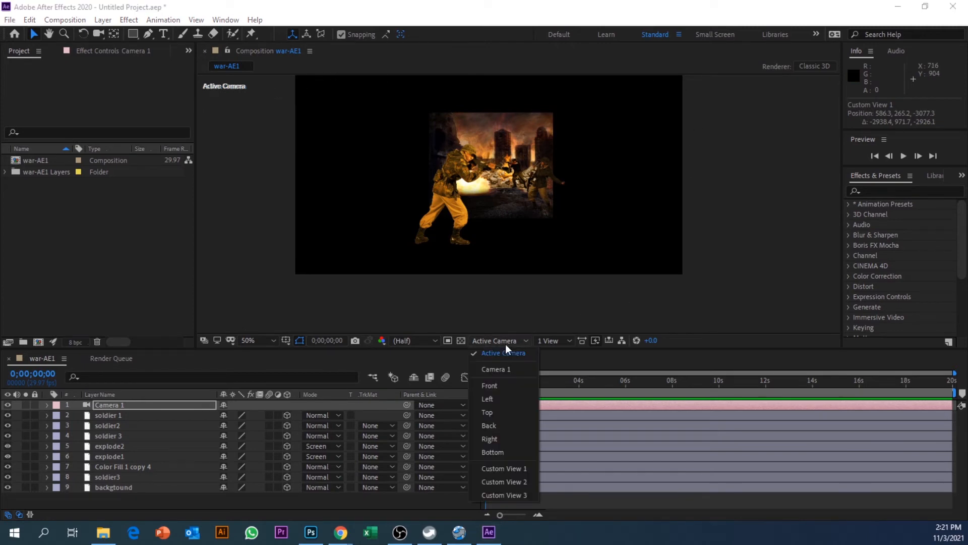
click(507, 468)
click(680, 249)
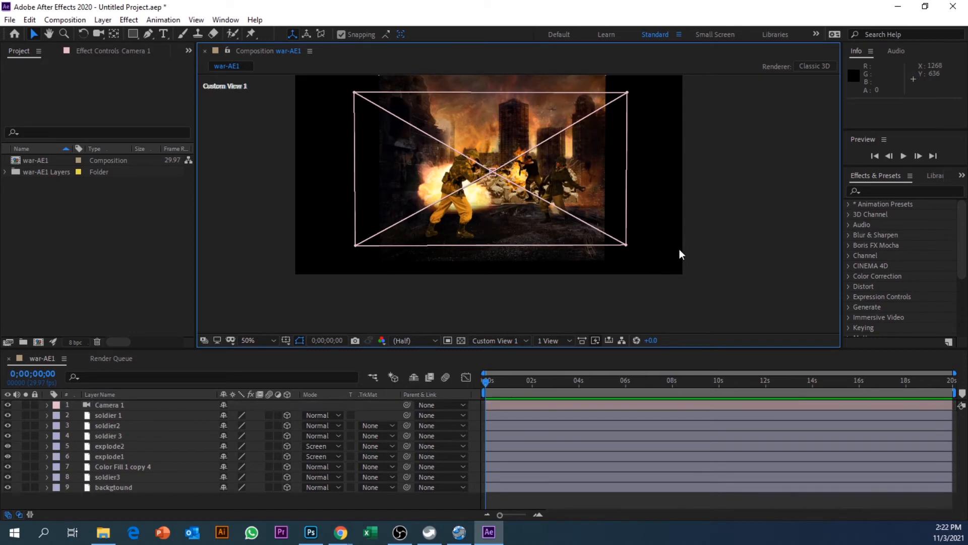
key(c)
drag(692, 205, 621, 250)
key(v)
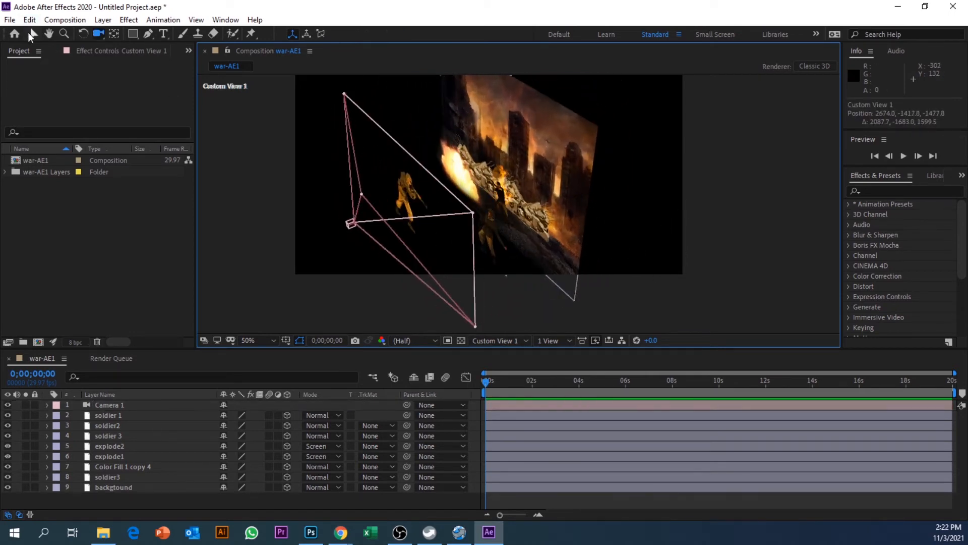
click(571, 153)
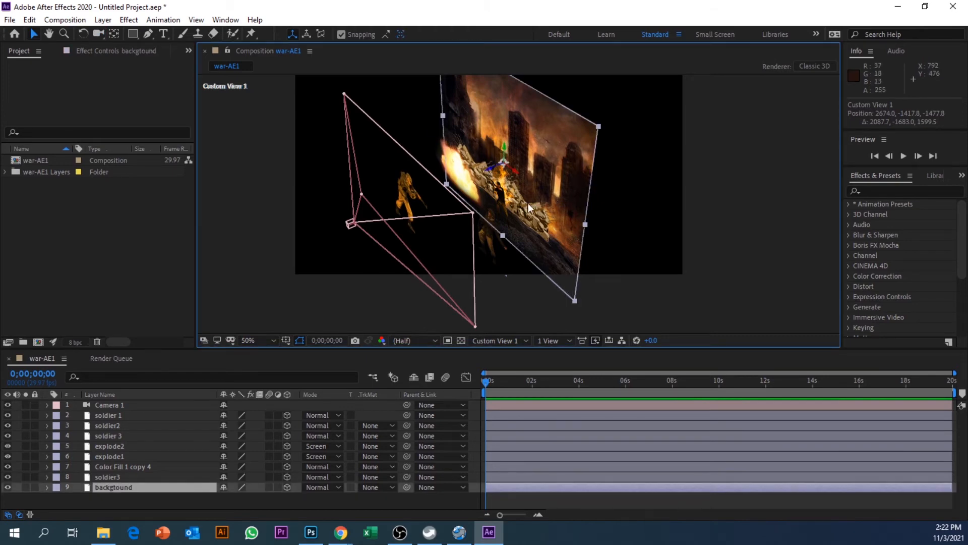
click(46, 487)
click(56, 484)
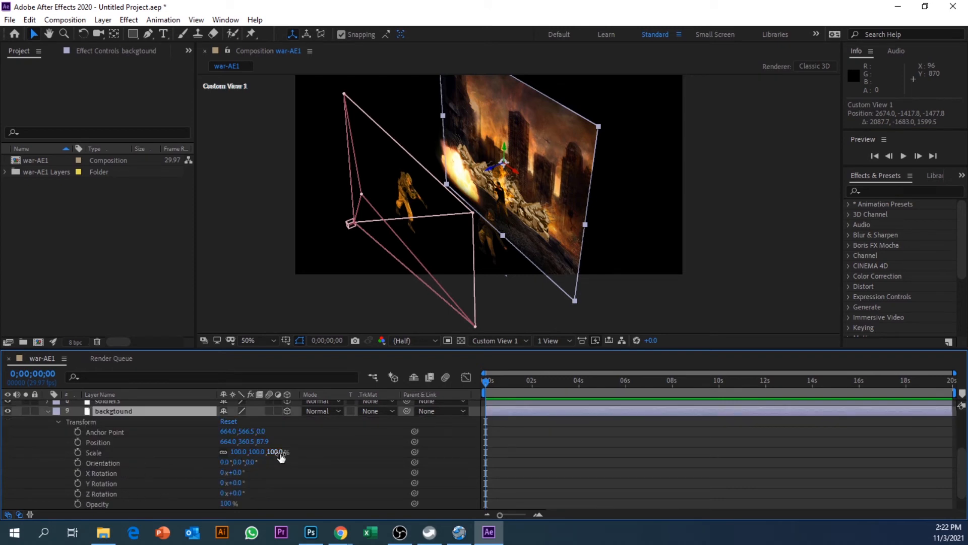
drag(282, 456, 487, 346)
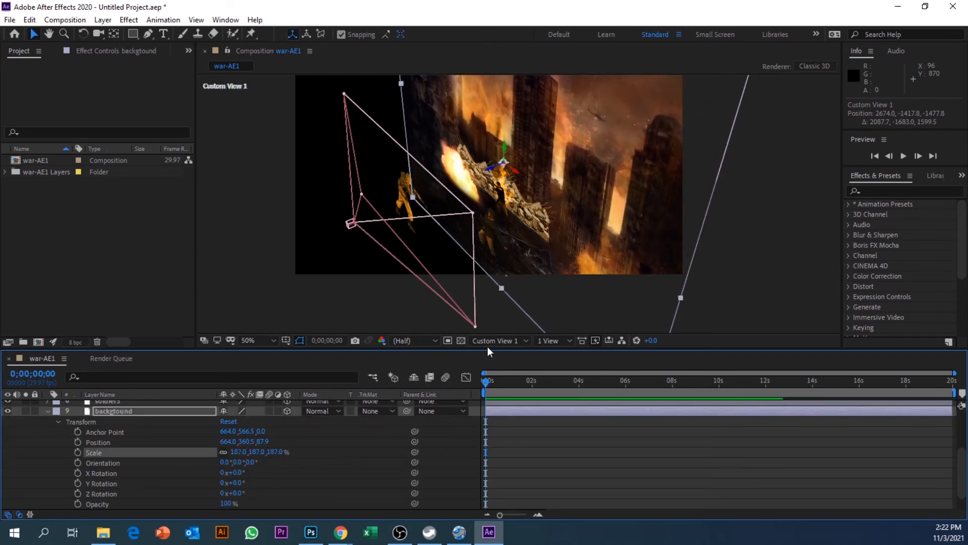
Look through the Active Camera and enlarge the backgtound layer to a scale of 313% so it fills the frame width.
click(501, 345)
click(501, 353)
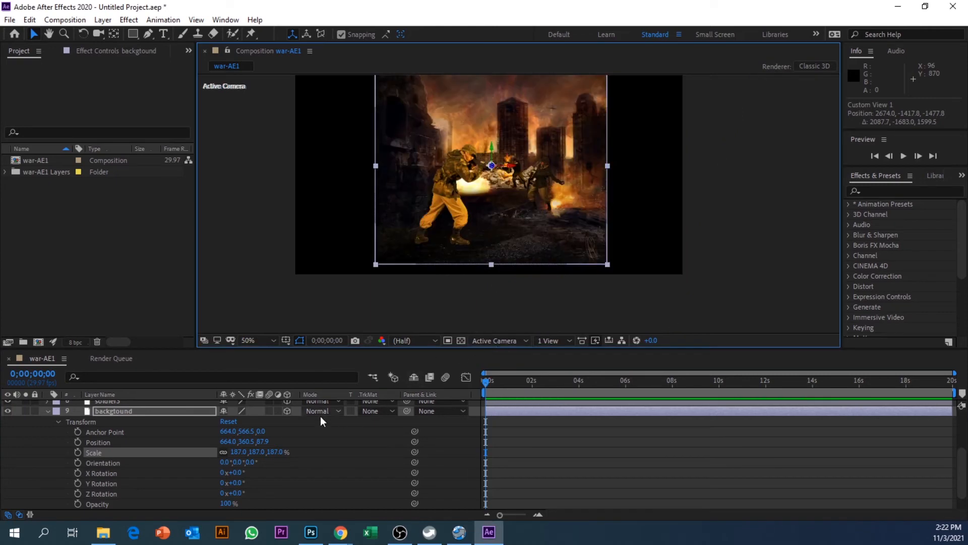
drag(280, 455, 356, 452)
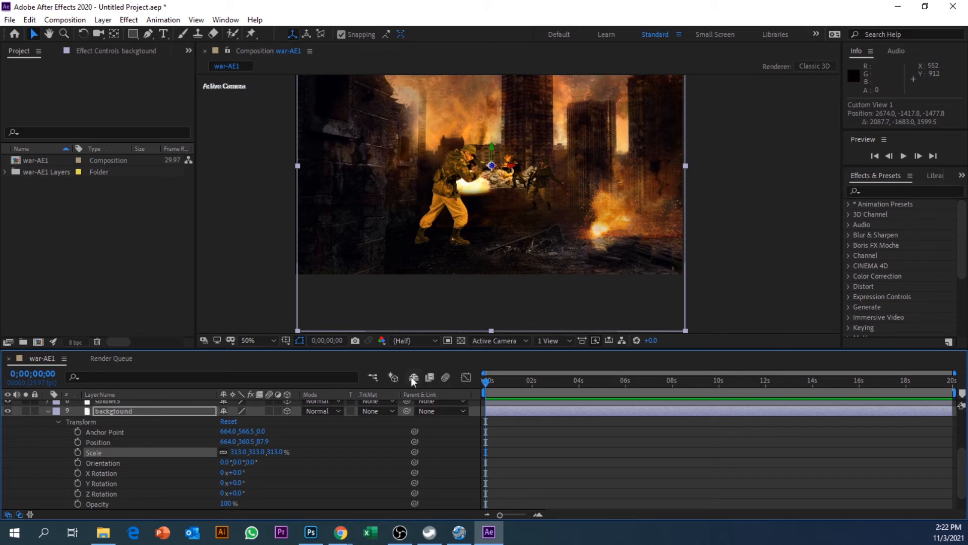
click(57, 421)
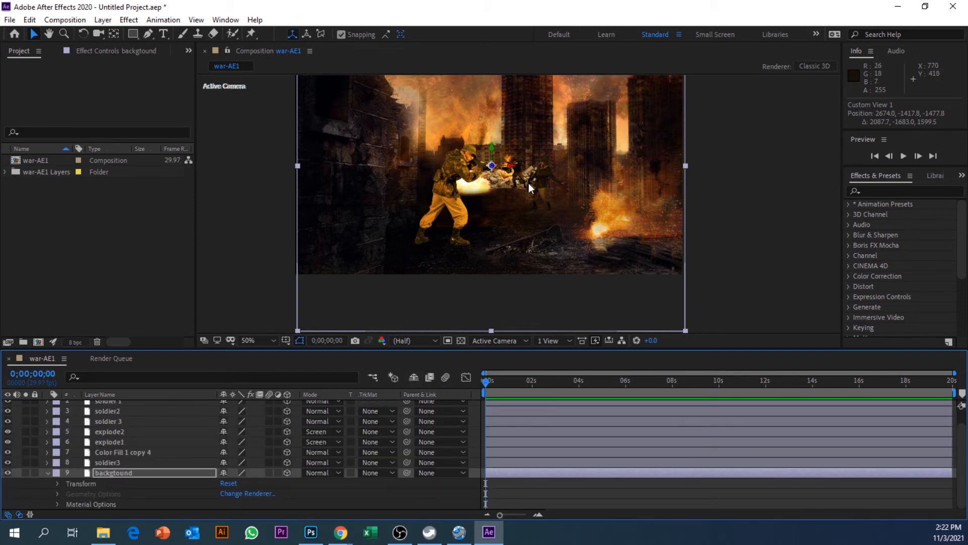
Return to Custom View 1 and set Camera 1's zoom to 150 mm in its camera settings.
click(510, 342)
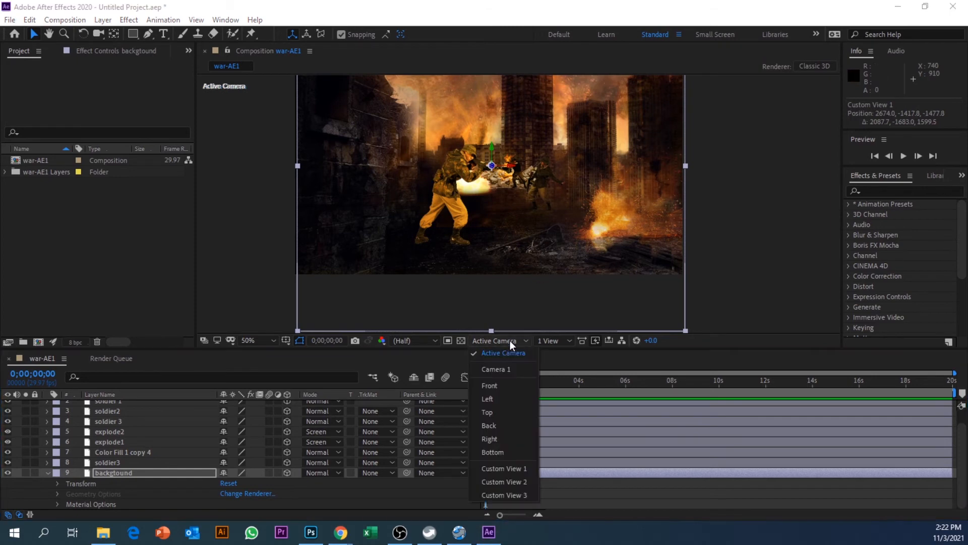
click(505, 468)
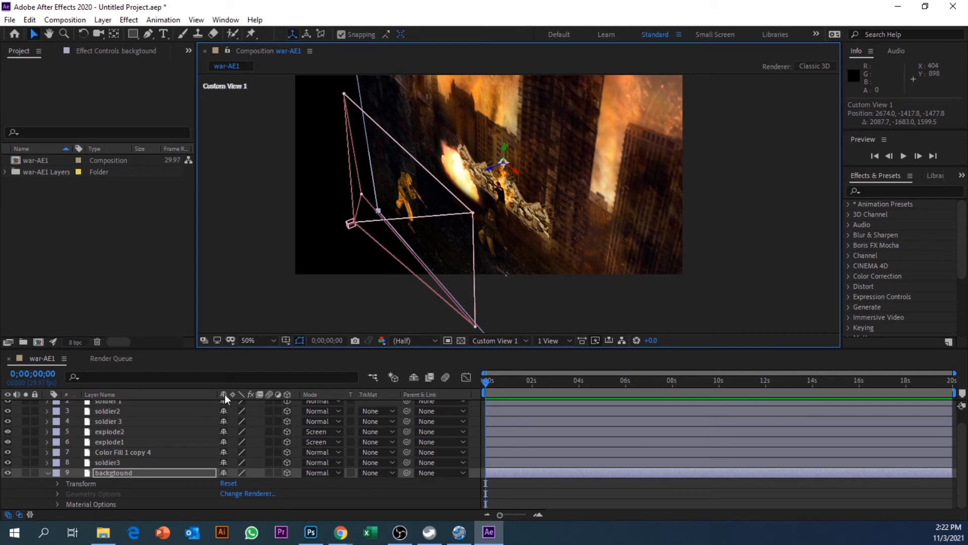
click(47, 475)
click(110, 405)
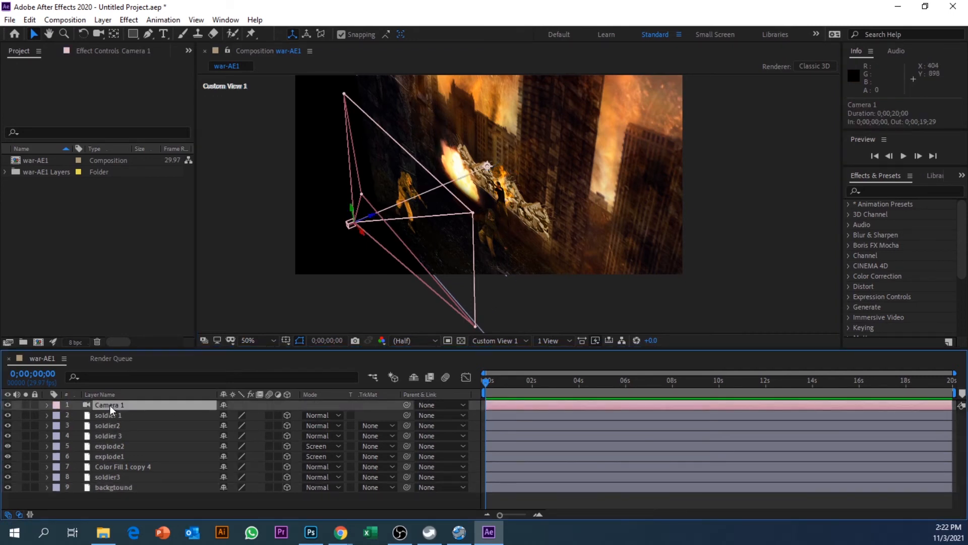
double_click(110, 404)
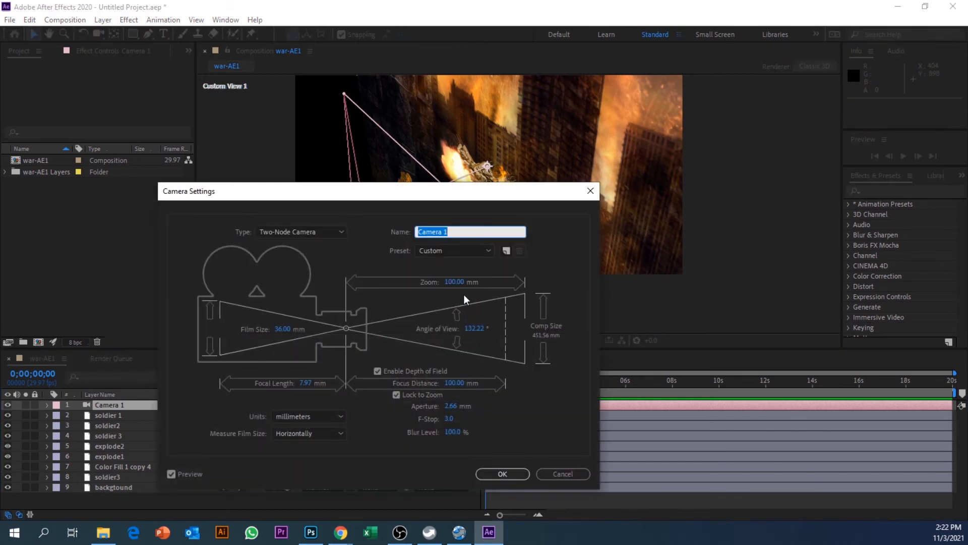
click(460, 284)
text(100)
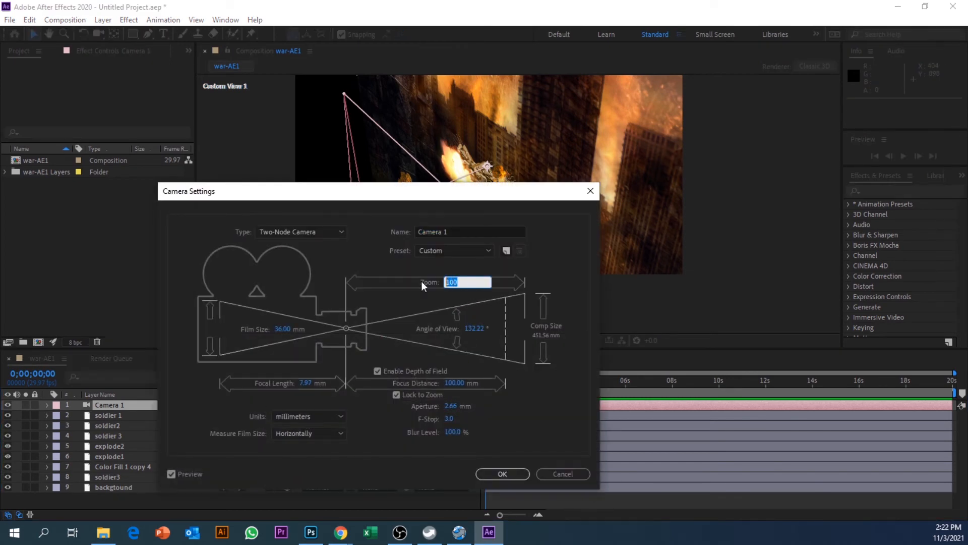
text(150)
click(517, 473)
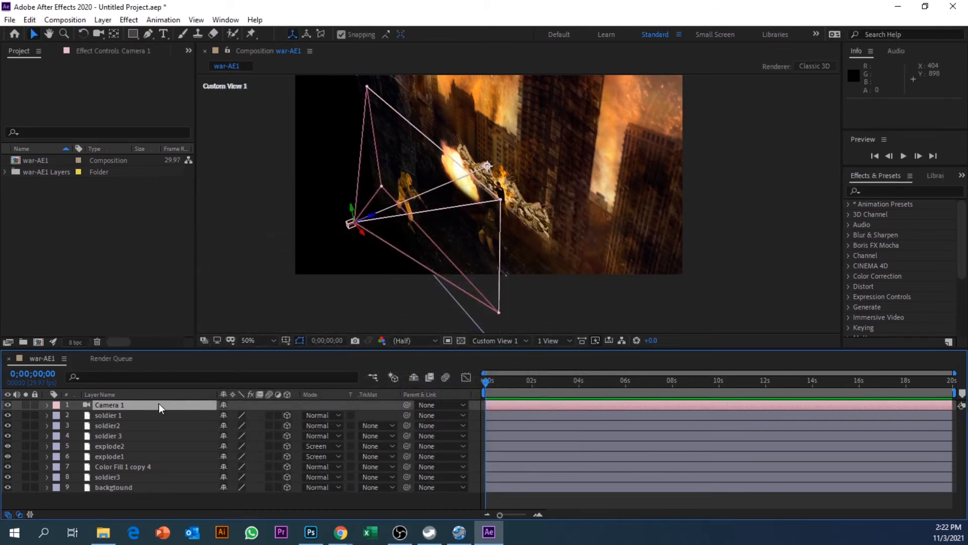
double_click(123, 405)
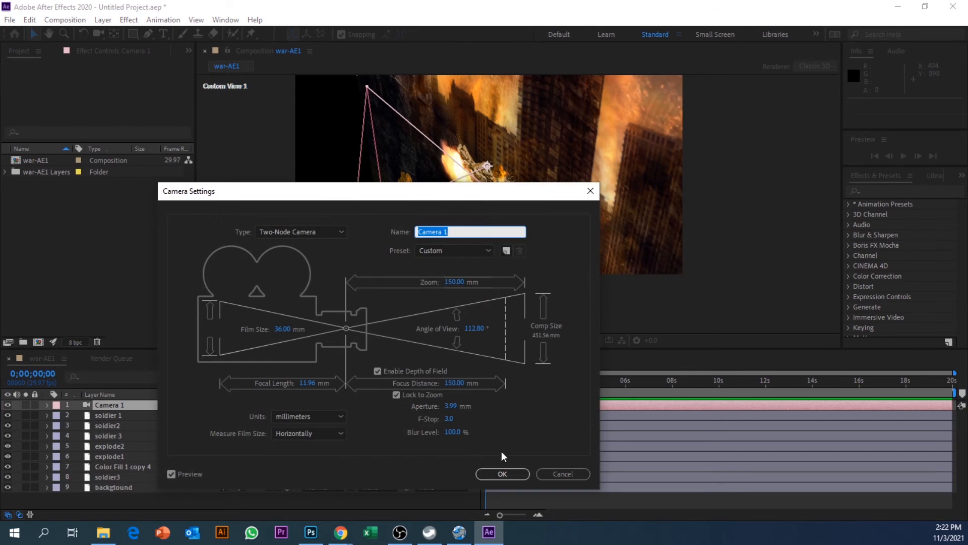
click(504, 471)
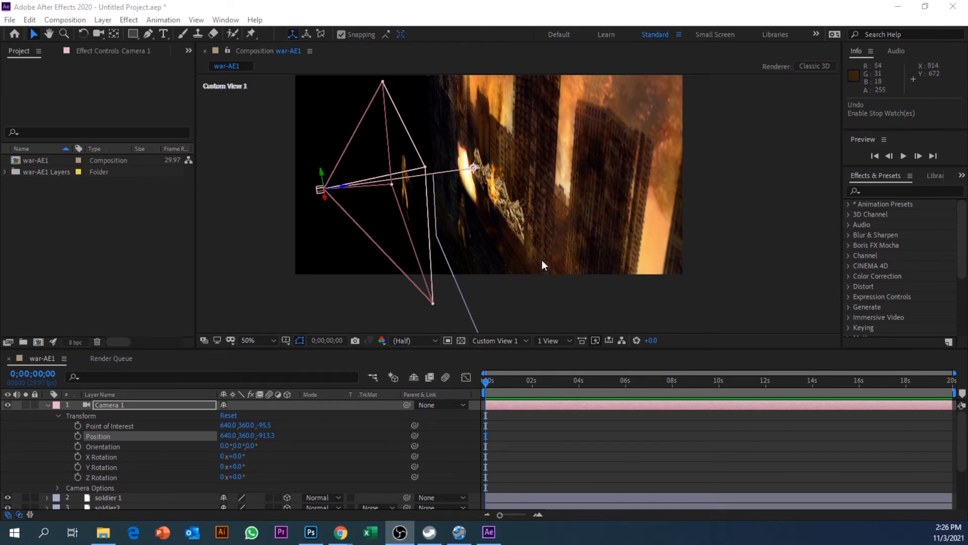
Try to push Camera 1 forward along its Z axis in Custom View 1, and undo the move.
click(549, 214)
key(c)
mouse_move(550, 214)
mouse_down()
mouse_move(534, 212)
mouse_move(542, 210)
mouse_up()
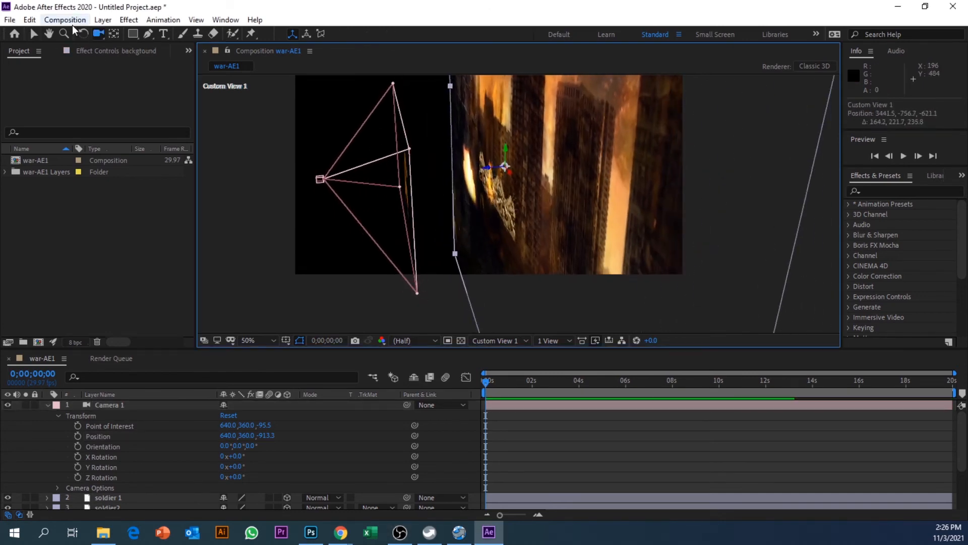
click(33, 33)
click(316, 177)
drag(324, 178, 342, 180)
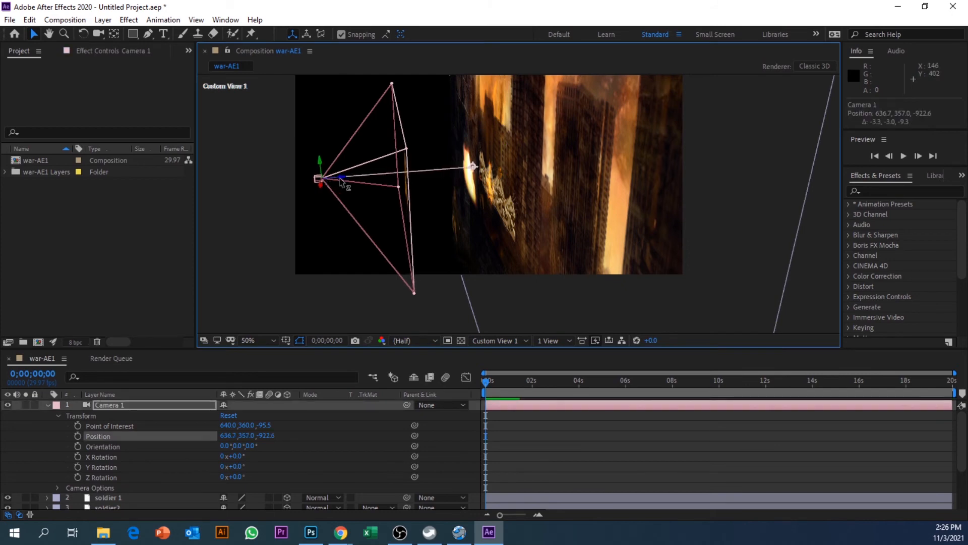
drag(346, 182, 347, 187)
key(ctrl+z)
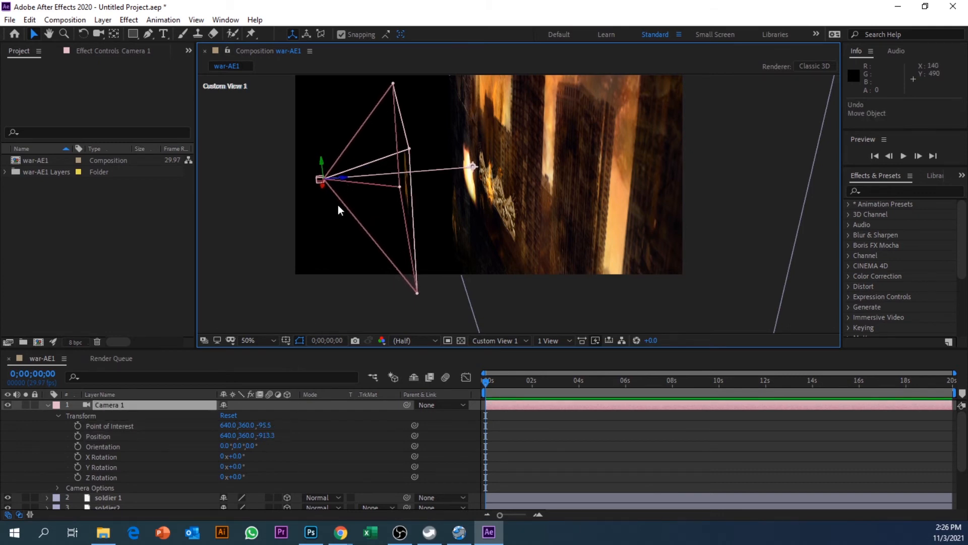
Start Point of Interest and Position keyframes for Camera 1 at 0 s, and push the camera forward to Z about -291 at 0;00;08;01.
click(79, 426)
click(78, 436)
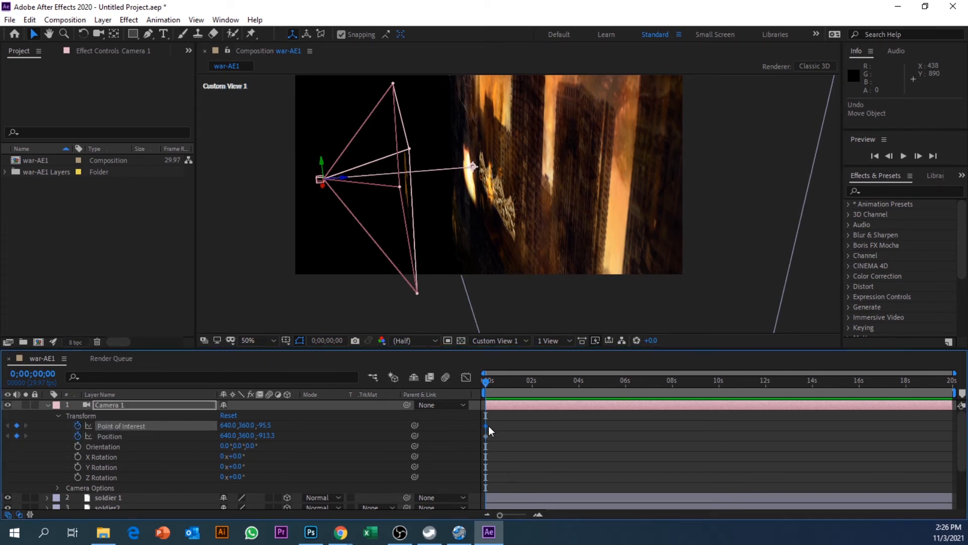
drag(486, 384, 673, 393)
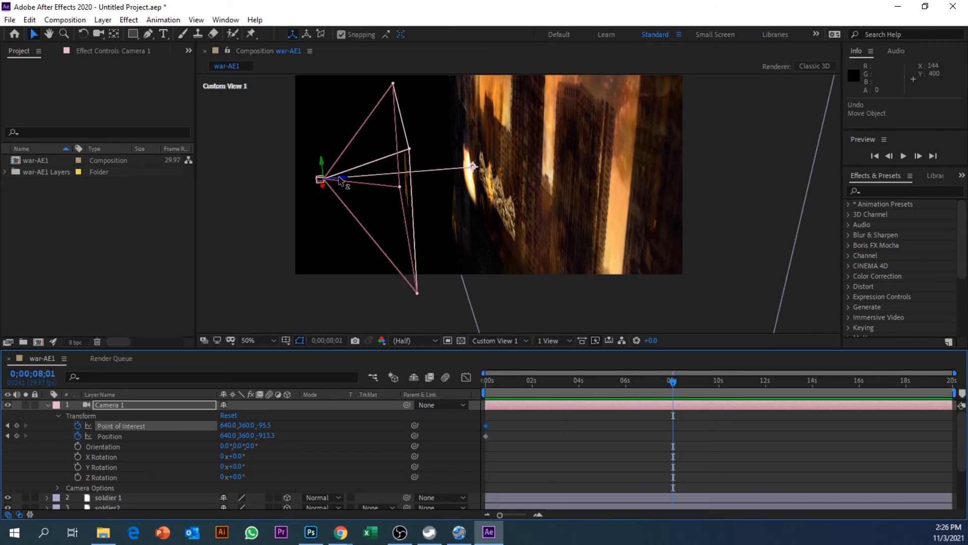
drag(346, 181, 531, 179)
key(c)
click(514, 340)
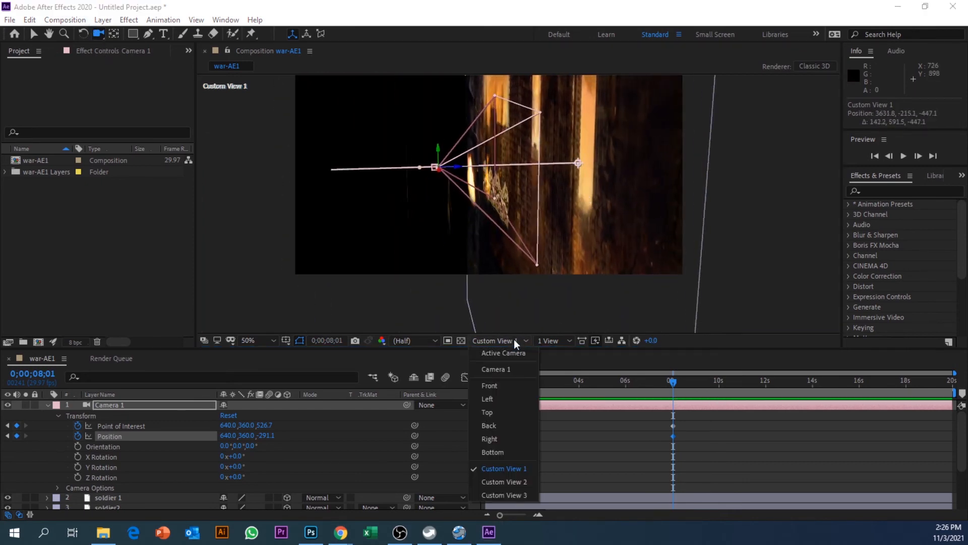
click(519, 354)
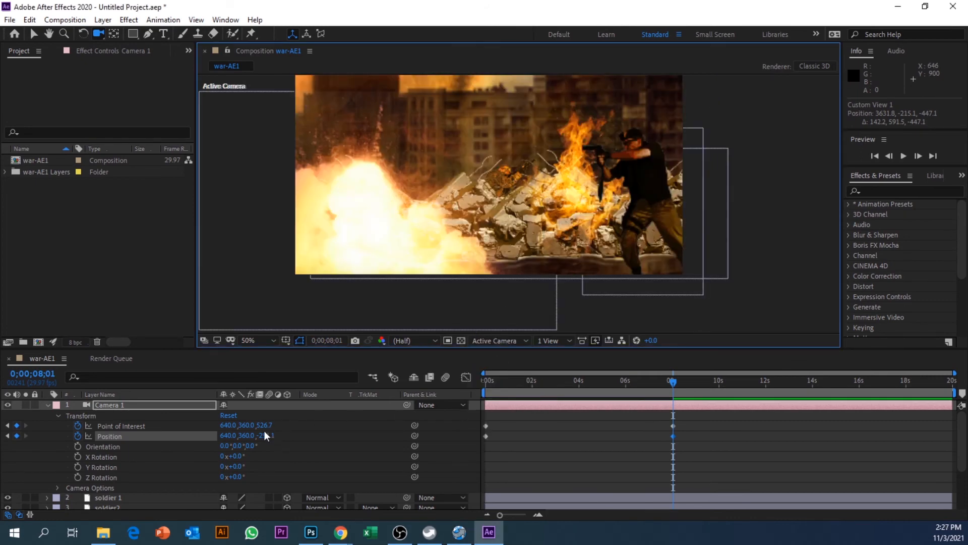
At 0;00;08;00, push Camera 1 forward to Z about -140 in Custom View 1 and check the framing through the Active Camera.
mouse_move(674, 382)
mouse_down()
mouse_move(545, 385)
mouse_move(711, 389)
mouse_move(673, 389)
mouse_up()
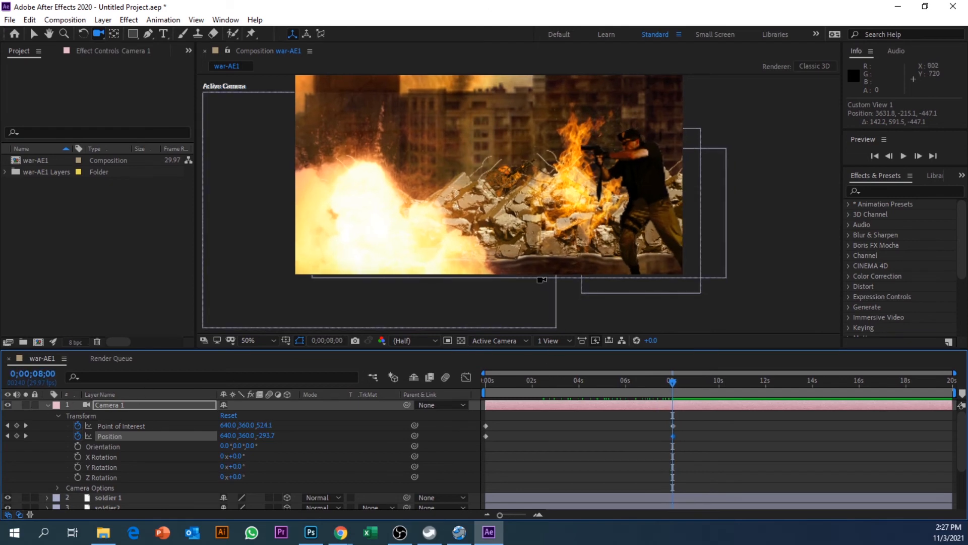
click(518, 341)
click(509, 457)
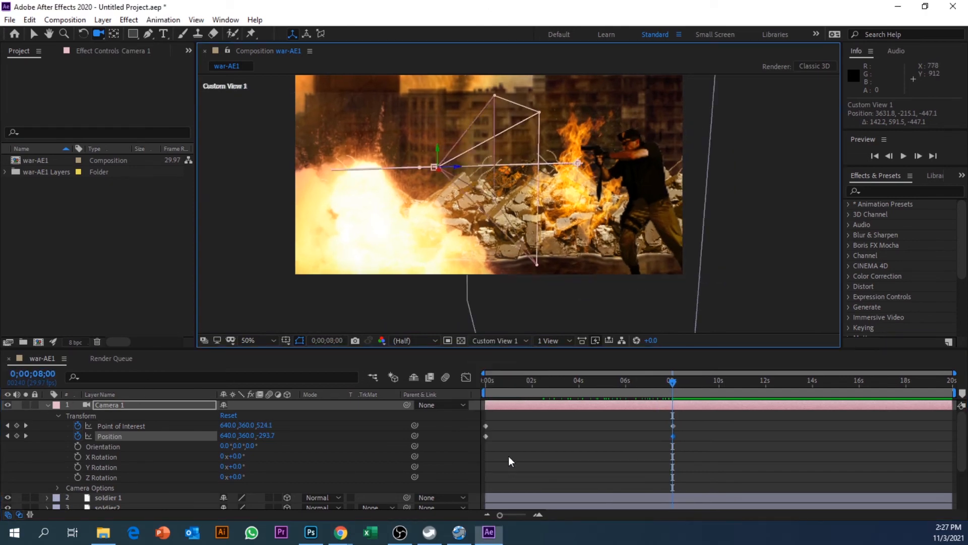
click(33, 33)
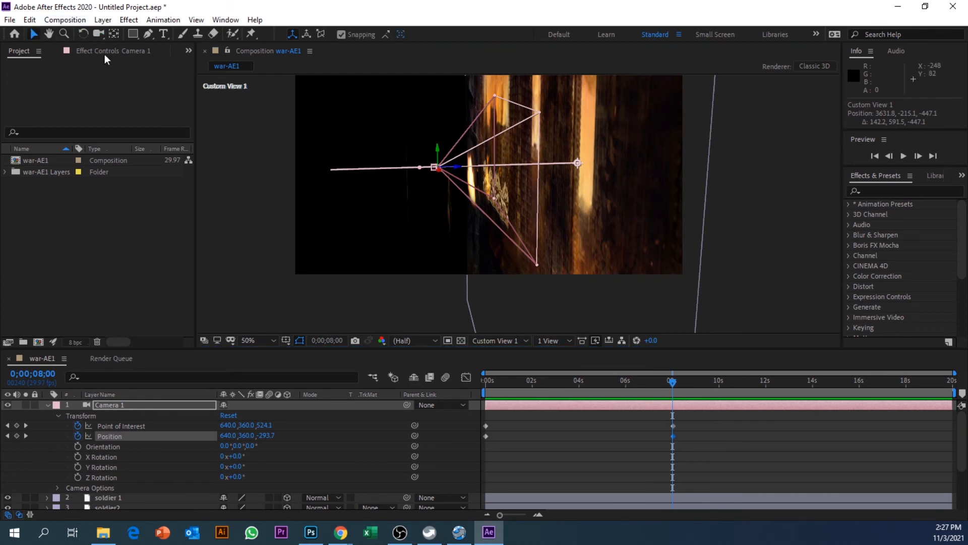
click(458, 168)
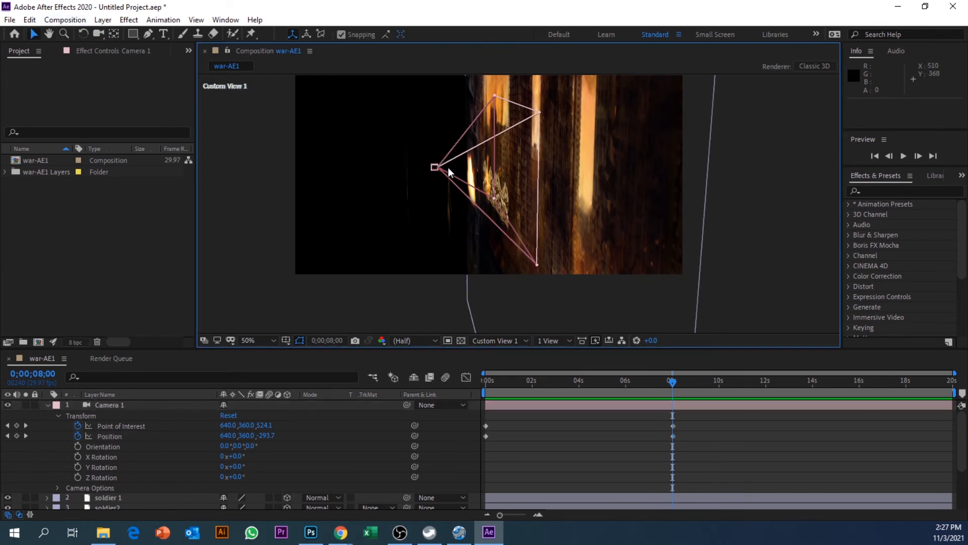
click(435, 168)
drag(467, 169, 498, 172)
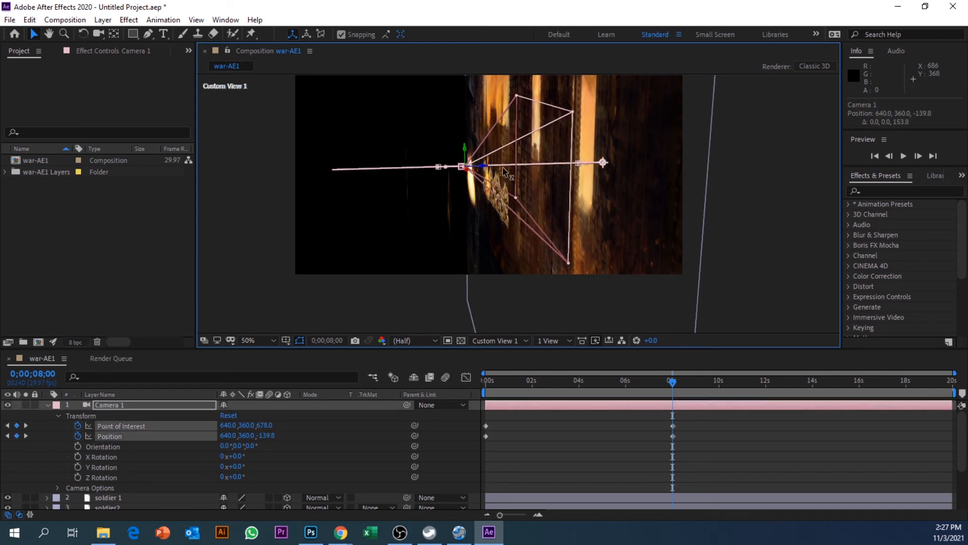
click(500, 340)
click(499, 353)
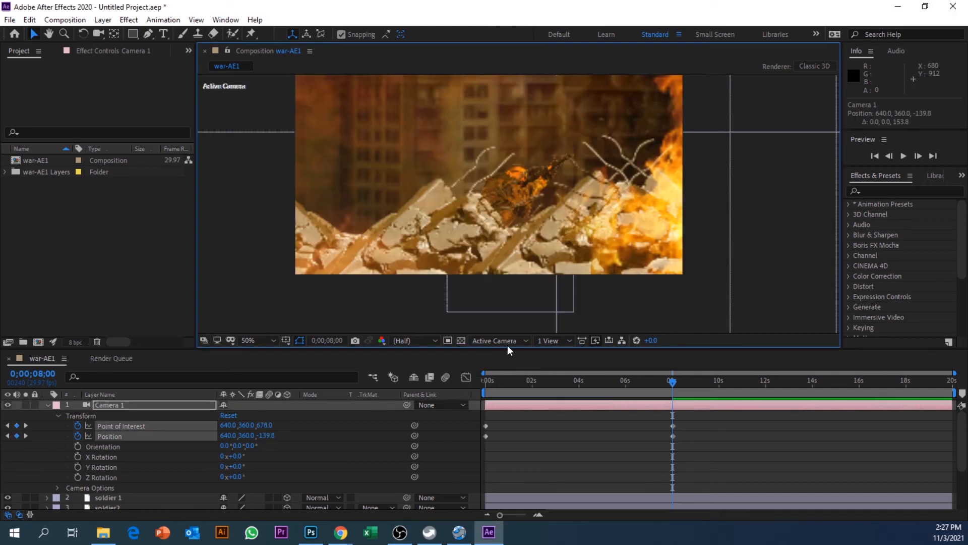
Return to Custom View 1, push Camera 1 further forward to Z about -12, and view the result through the Active Camera.
click(508, 346)
click(502, 469)
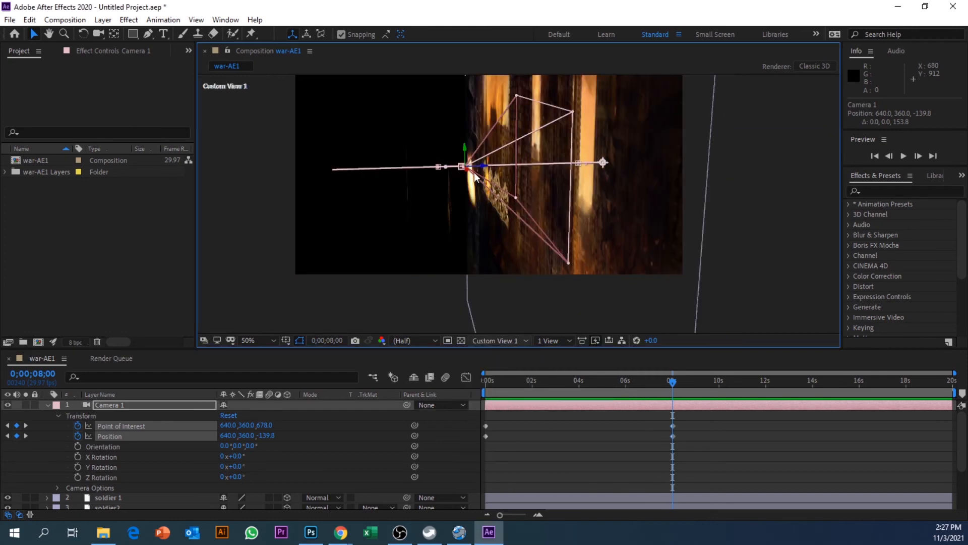
click(480, 168)
click(461, 166)
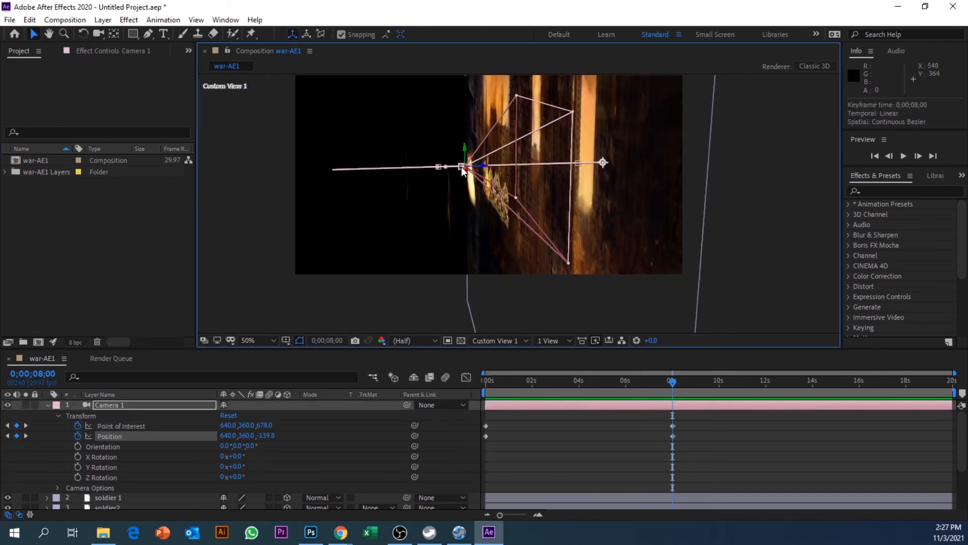
drag(487, 167, 523, 165)
click(522, 339)
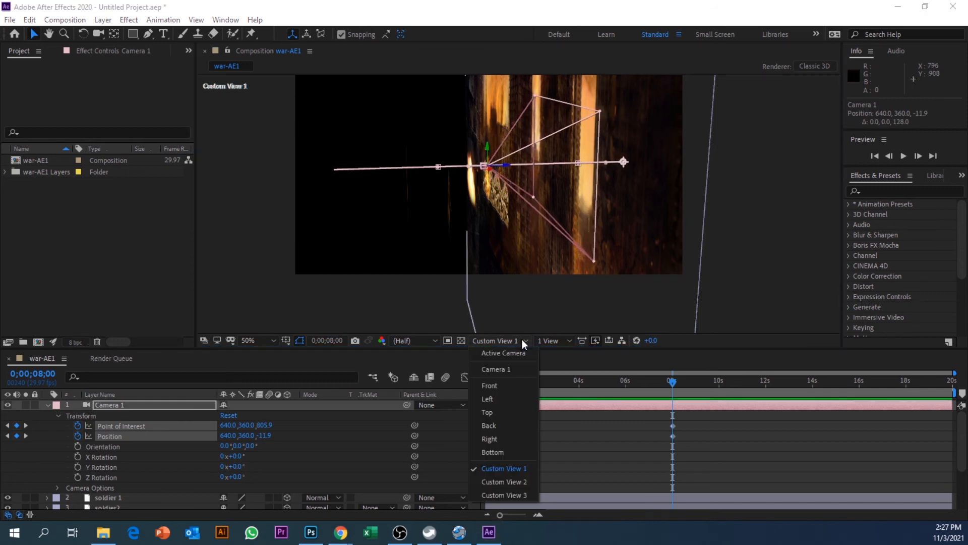
click(520, 352)
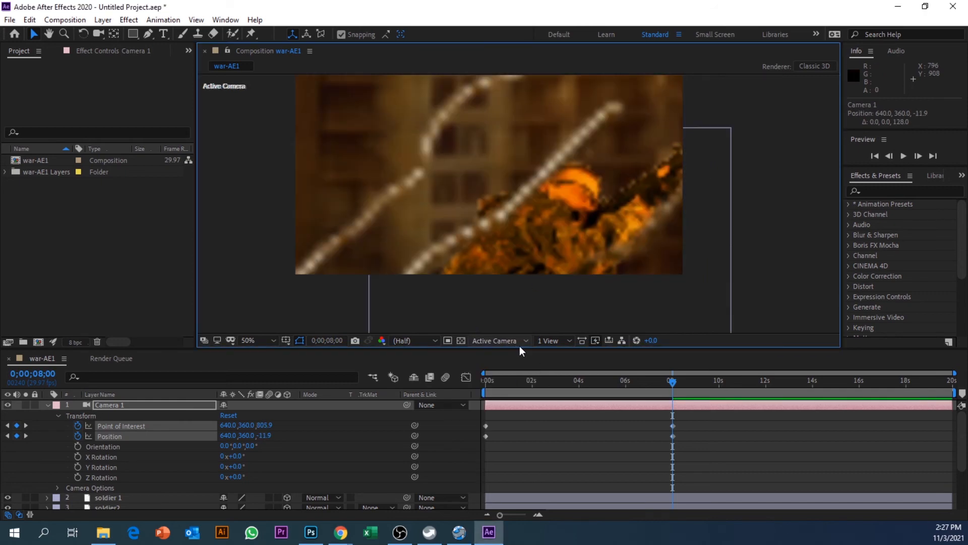
Preview the camera move from the first frame and scrub back through it to 0;00;02;15.
drag(676, 382, 483, 379)
key(space)
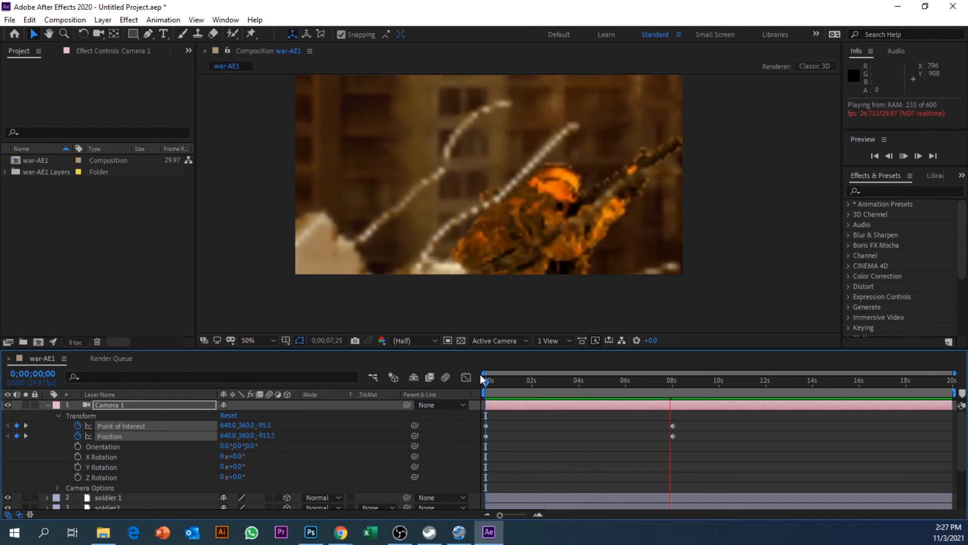
key(space)
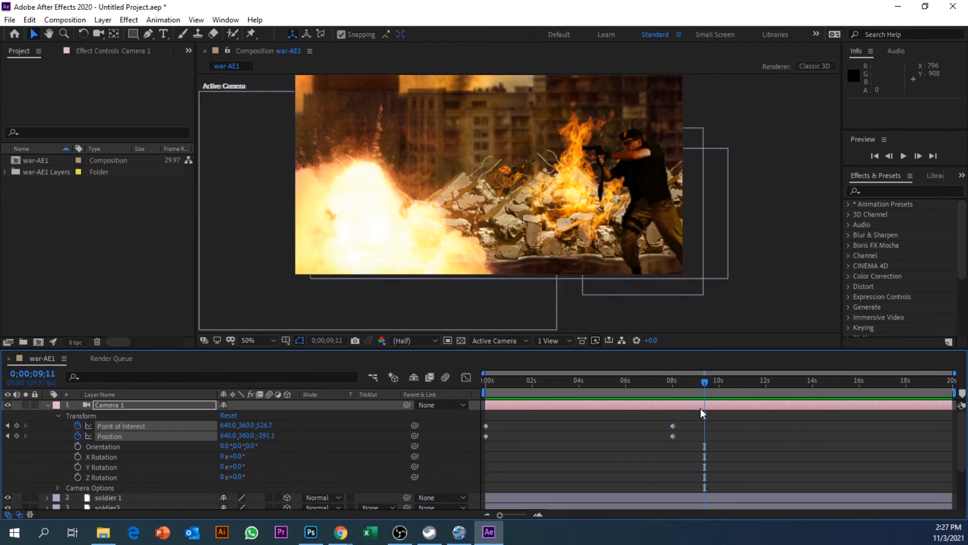
drag(706, 381, 546, 388)
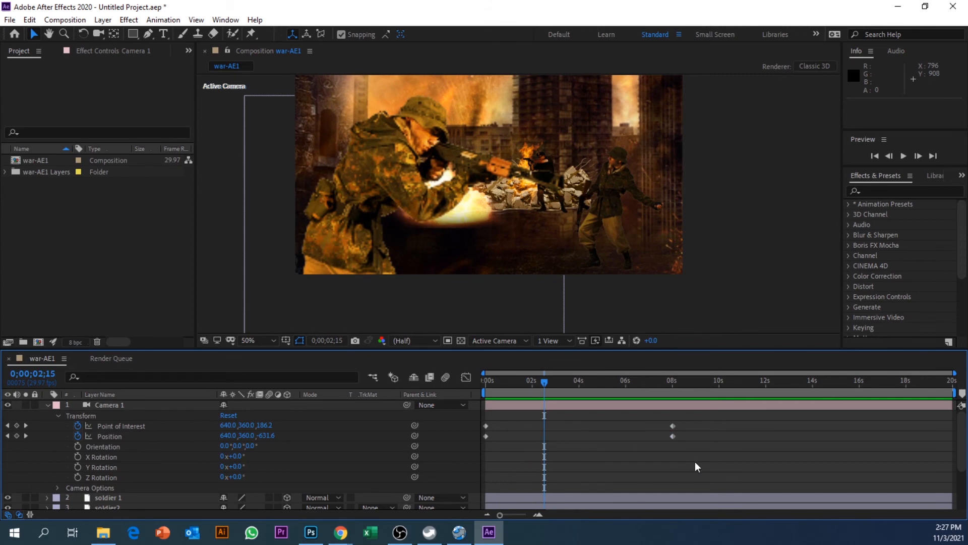
Apply Easy Ease to all of Camera 1's Point of Interest and Position keyframes.
drag(709, 460, 484, 418)
right_click(489, 428)
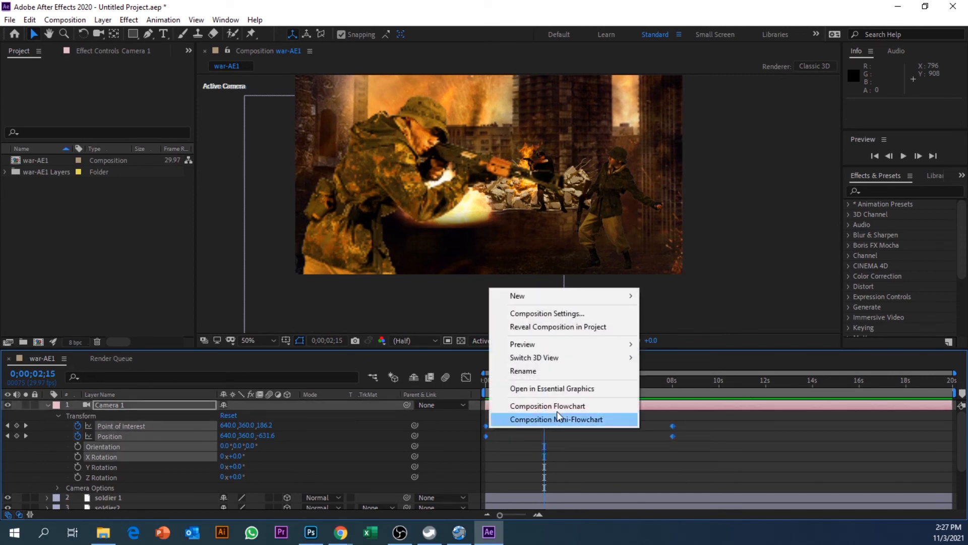
click(638, 450)
drag(687, 448, 485, 419)
right_click(485, 426)
mouse_move(533, 417)
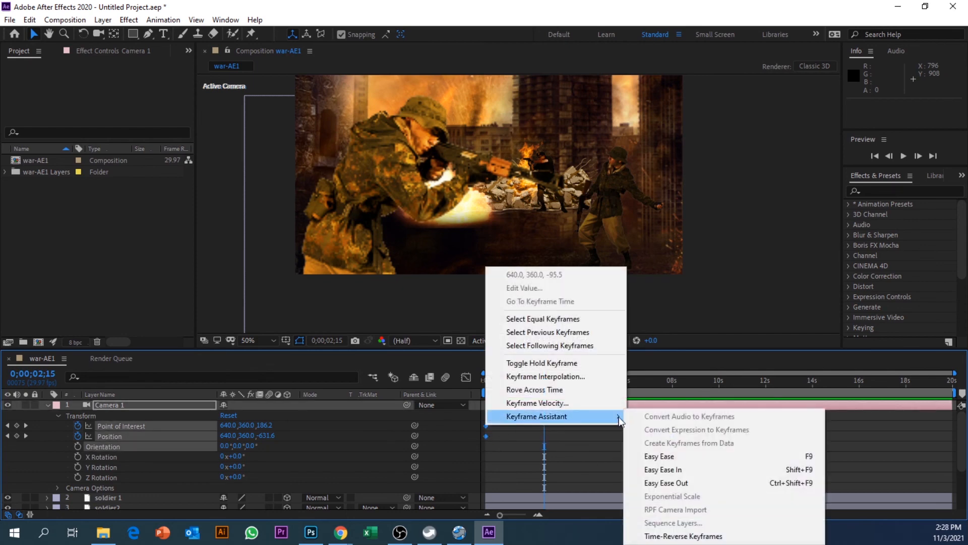
click(660, 456)
Preview the eased camera move from the first frame and scrub to 0;00;04;16.
drag(555, 374, 477, 375)
key(space)
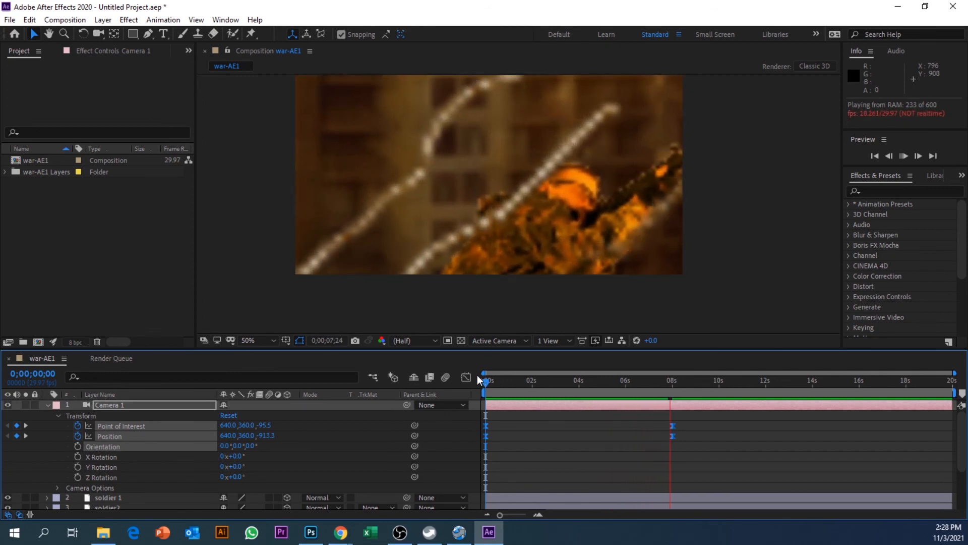
key(space)
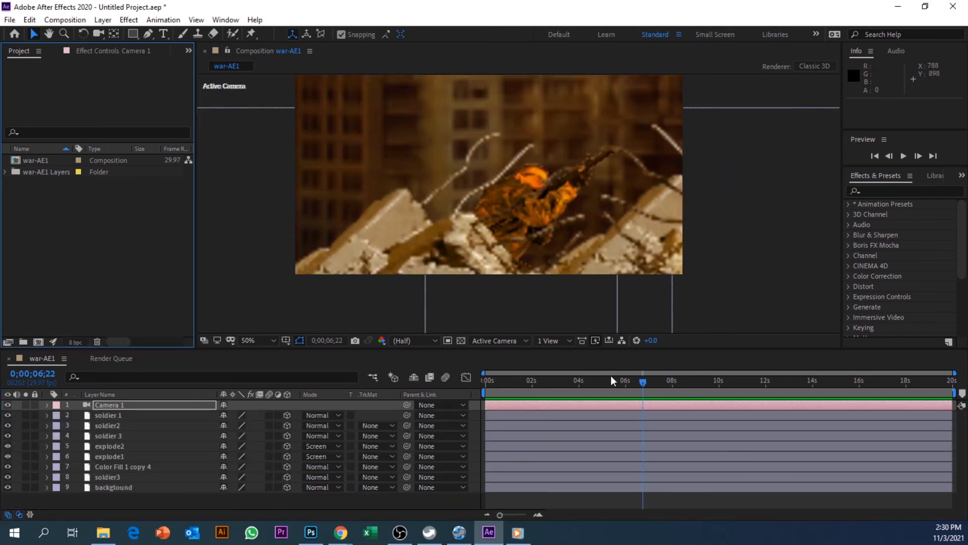
drag(610, 375, 589, 383)
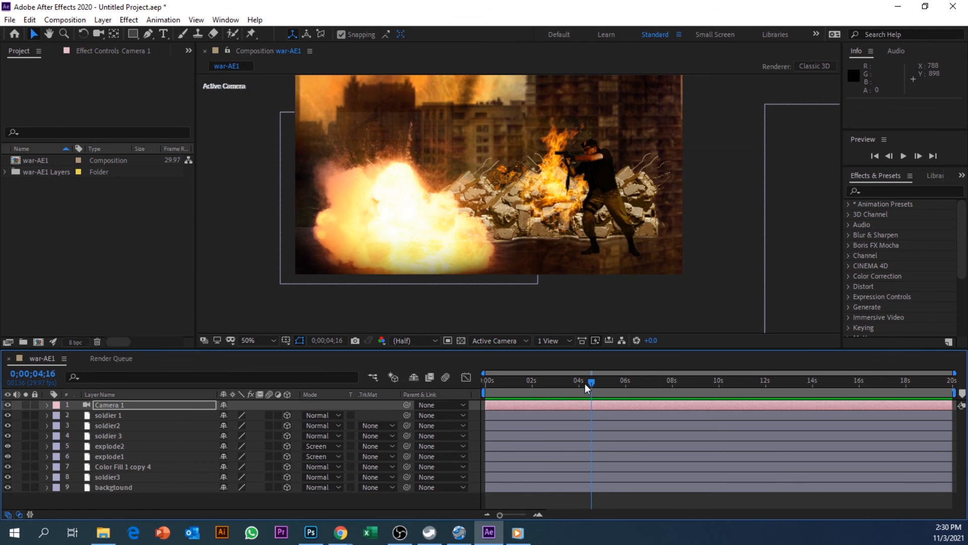
Import the bensound-epic MP3 into the project with the Create Composition option enabled.
right_click(65, 209)
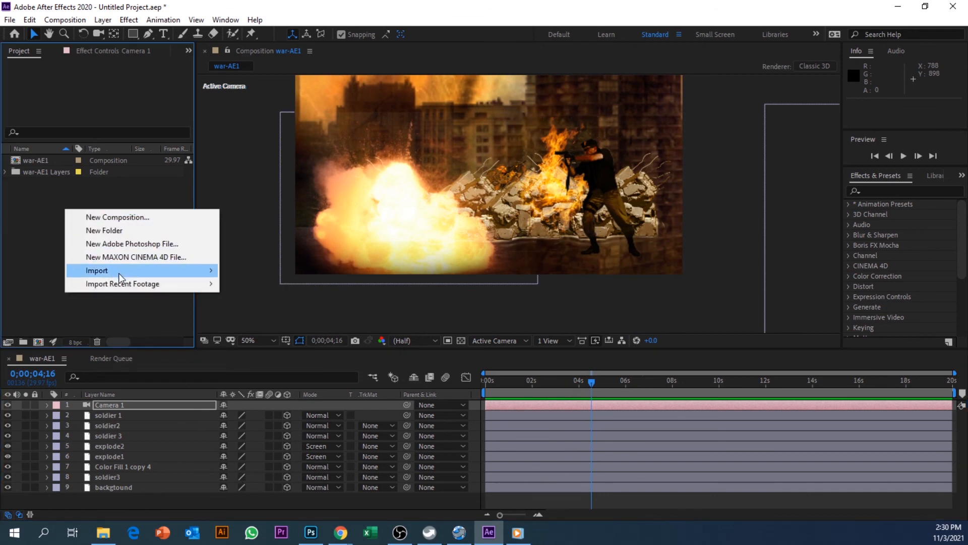
mouse_move(119, 273)
click(247, 272)
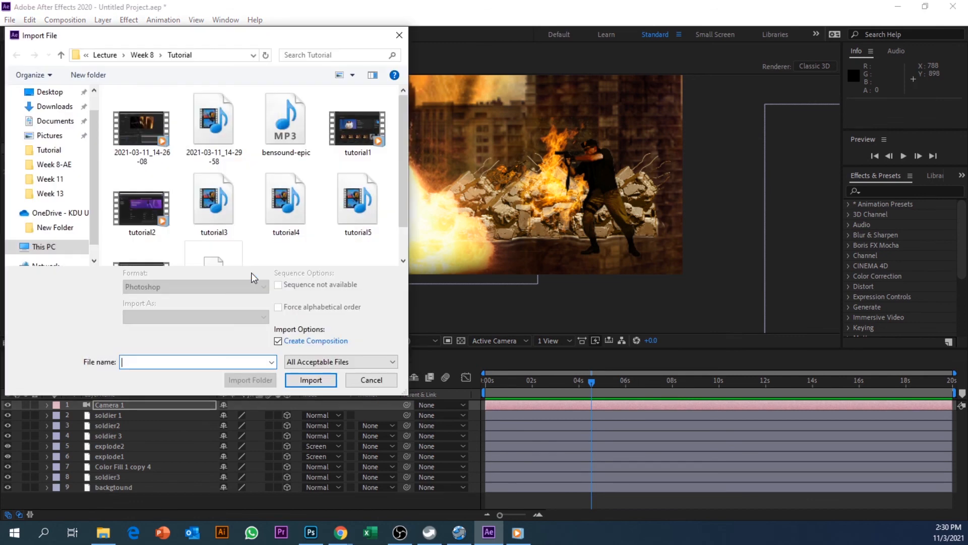
click(298, 144)
click(329, 379)
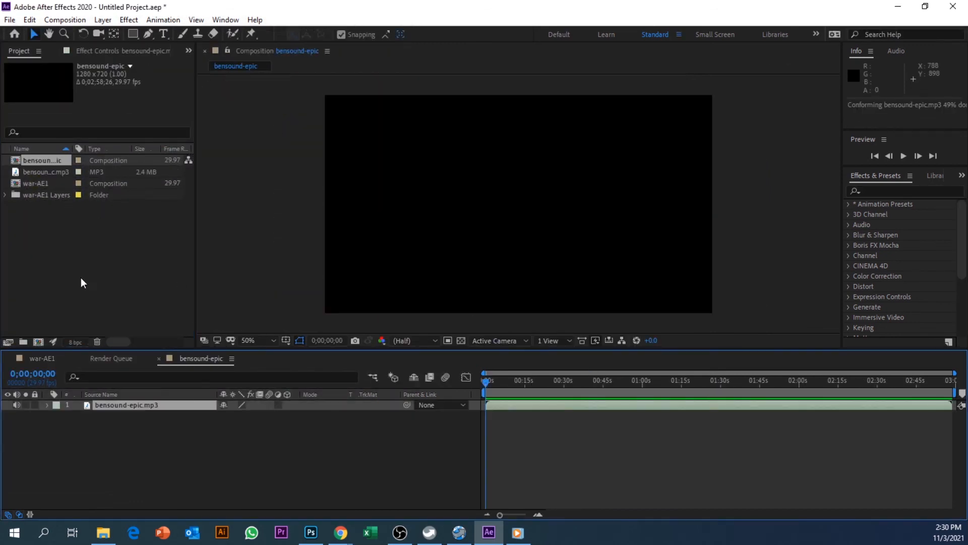
Close the bensound-epic composition and add it to the war-AE1 timeline as the lowest layer, below backgtound.
click(159, 358)
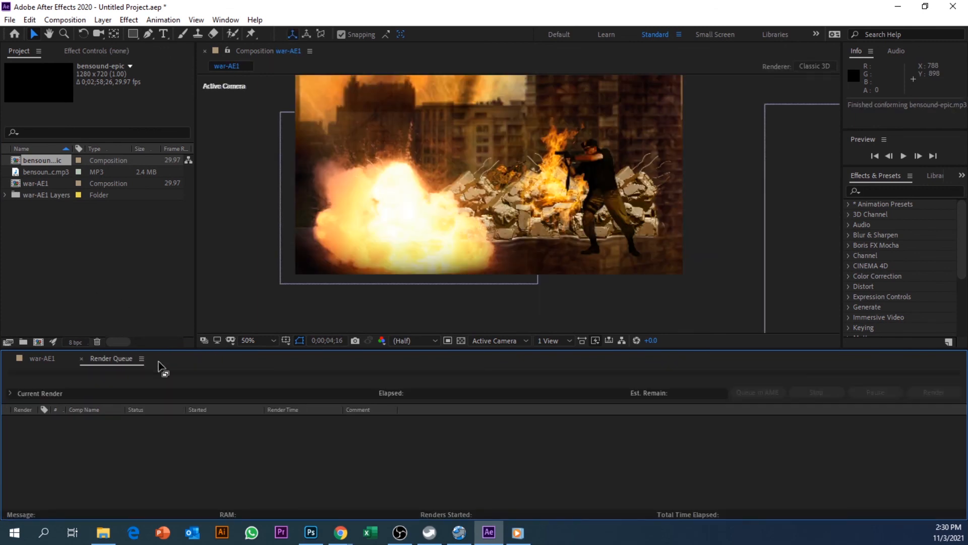
click(37, 357)
drag(35, 159, 112, 494)
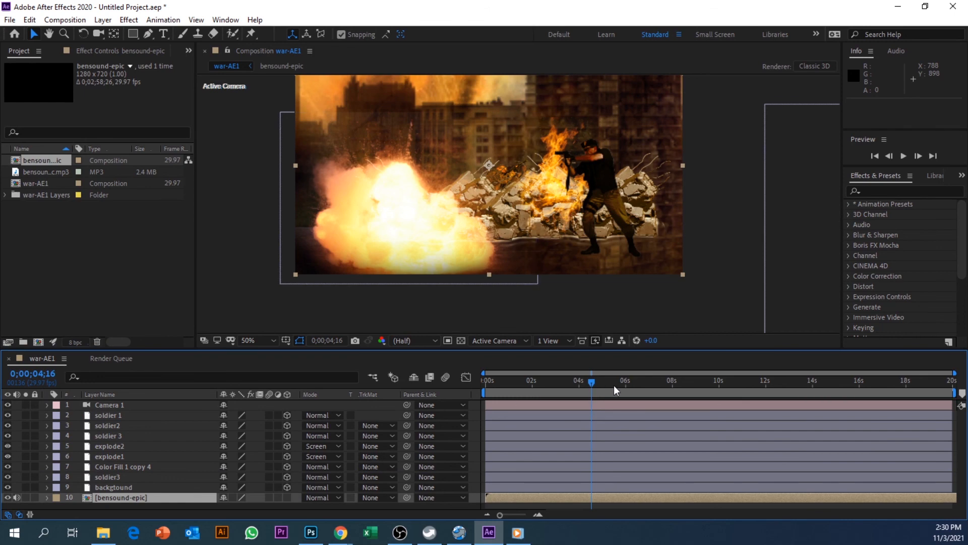
Preview the war-AE1 animation together with its music from the first frame.
drag(593, 385, 466, 390)
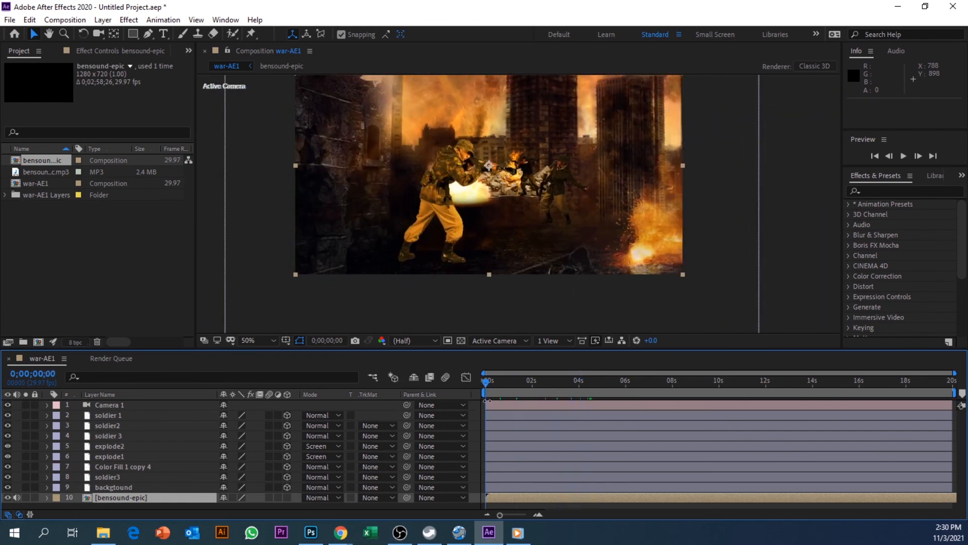
key(space)
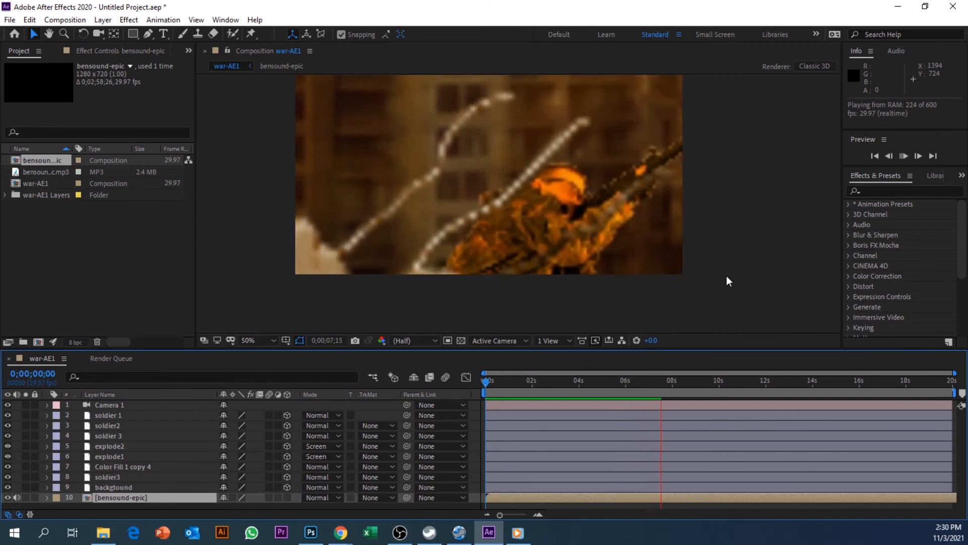
key(space)
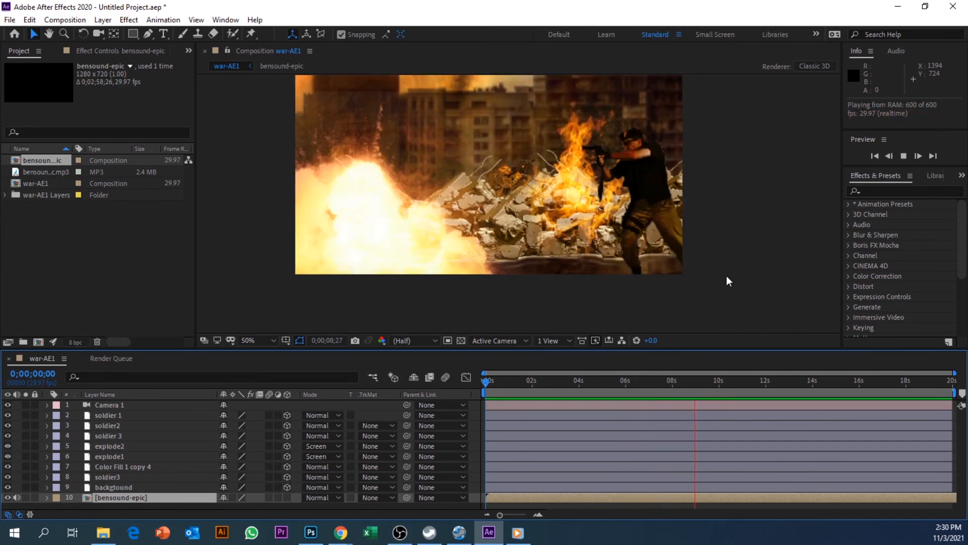